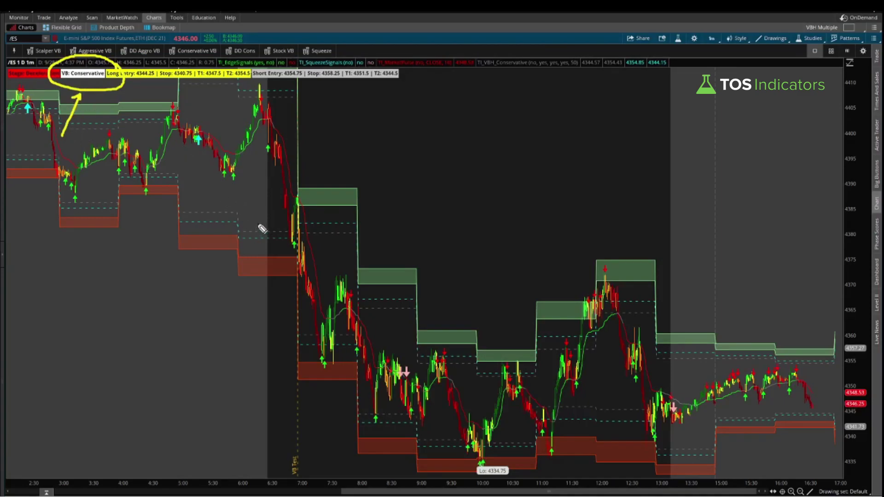
# Circle the bars around the 7:00 drop, point a line at them, label them oversold, then clear
pyautogui.click(678, 38)
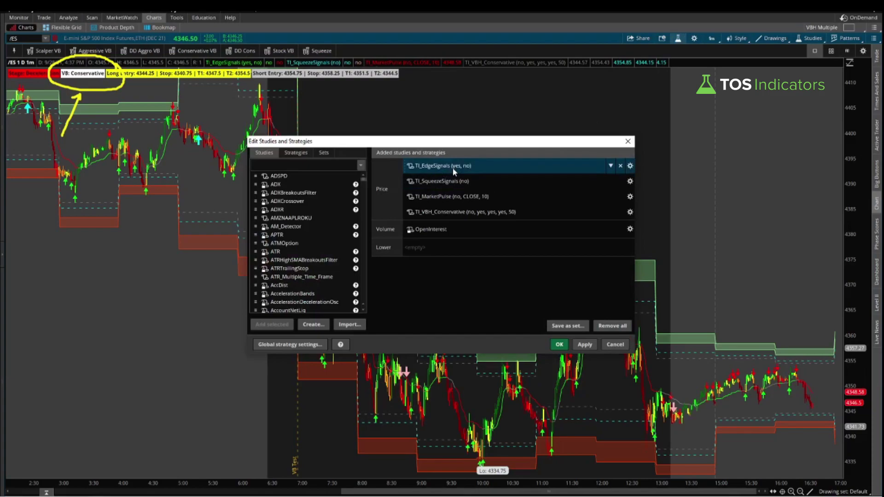
pyautogui.press('Escape')
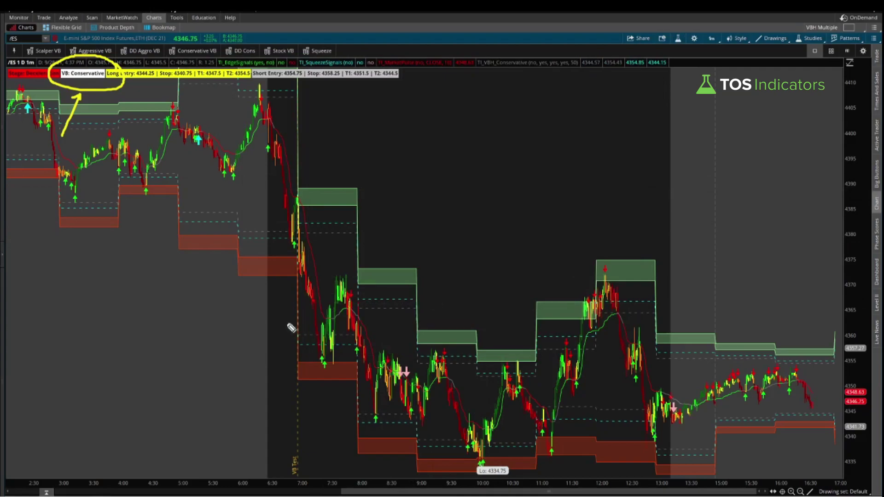
pyautogui.moveTo(308, 342)
pyautogui.mouseDown()
pyautogui.moveTo(289, 357)
pyautogui.moveTo(302, 379)
pyautogui.moveTo(289, 358)
pyautogui.mouseUp()
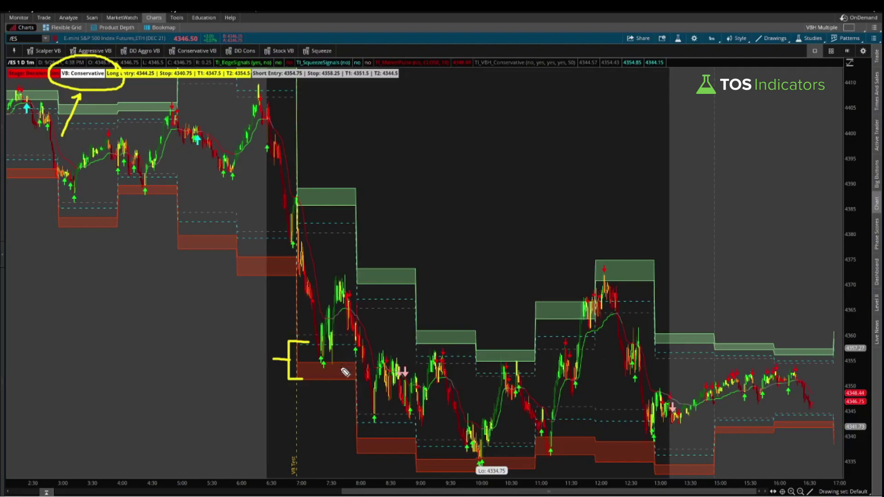
pyautogui.moveTo(352, 346)
pyautogui.mouseDown()
pyautogui.moveTo(327, 328)
pyautogui.moveTo(295, 371)
pyautogui.moveTo(361, 359)
pyautogui.mouseUp()
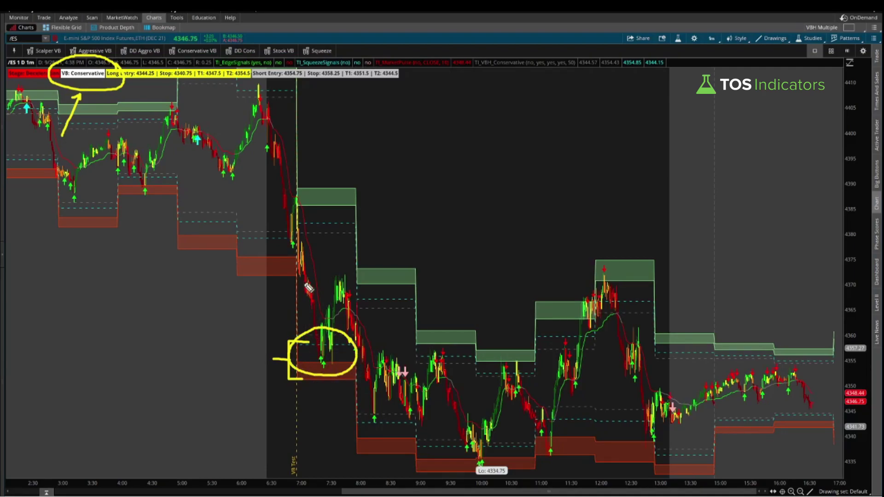
pyautogui.moveTo(301, 272)
pyautogui.mouseDown()
pyautogui.moveTo(316, 346)
pyautogui.moveTo(325, 351)
pyautogui.moveTo(313, 366)
pyautogui.moveTo(331, 371)
pyautogui.moveTo(336, 361)
pyautogui.mouseUp()
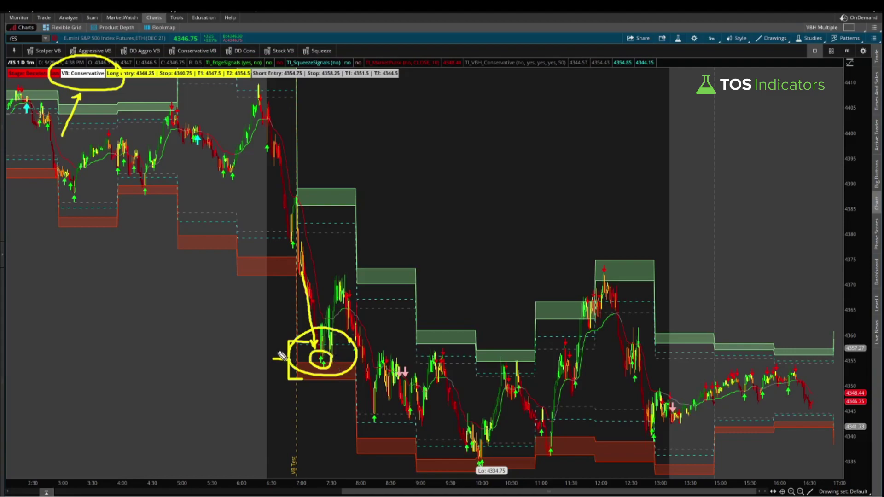
pyautogui.moveTo(226, 352)
pyautogui.mouseDown()
pyautogui.moveTo(220, 365)
pyautogui.moveTo(227, 352)
pyautogui.moveTo(239, 374)
pyautogui.moveTo(253, 368)
pyautogui.mouseUp()
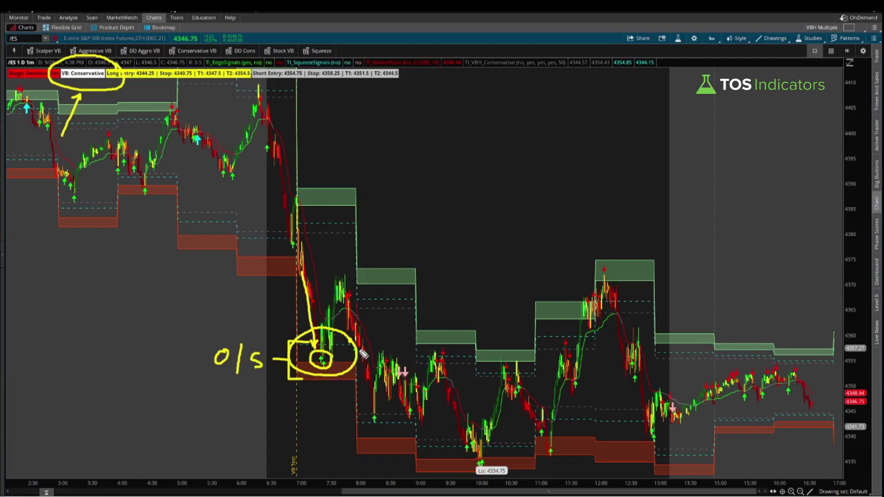
pyautogui.press('Escape')
# Measure the bounce from the 7:20 low, bracket the 7.25-point pullback, sketch the drop, then clear
pyautogui.moveTo(308, 344)
pyautogui.mouseDown()
pyautogui.moveTo(320, 381)
pyautogui.moveTo(342, 271)
pyautogui.mouseUp()
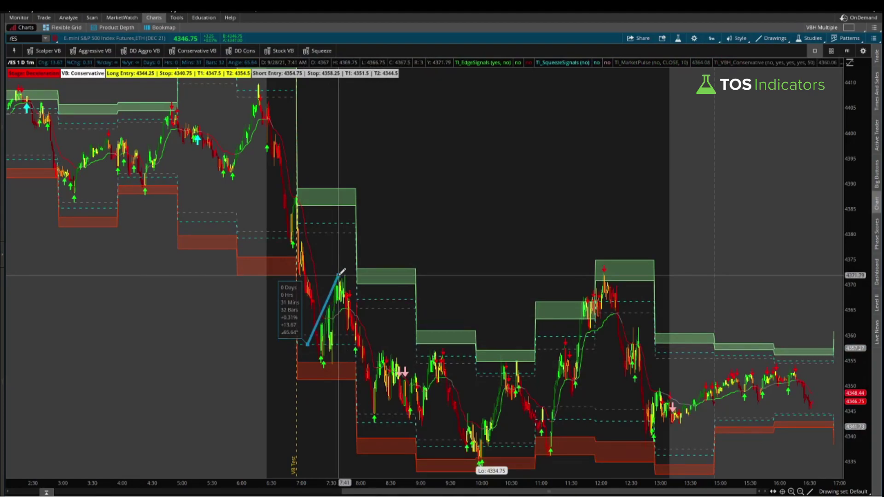
pyautogui.moveTo(341, 271); pyautogui.dragTo(350, 230)
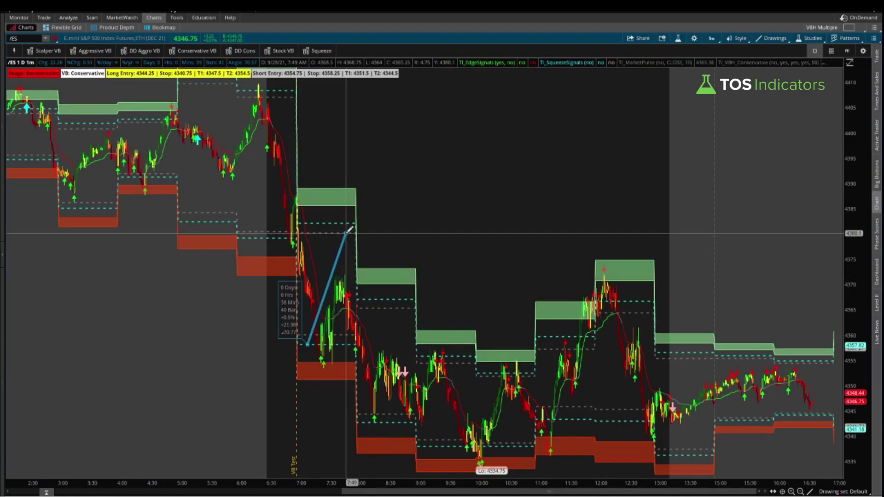
pyautogui.moveTo(350, 229); pyautogui.dragTo(349, 230)
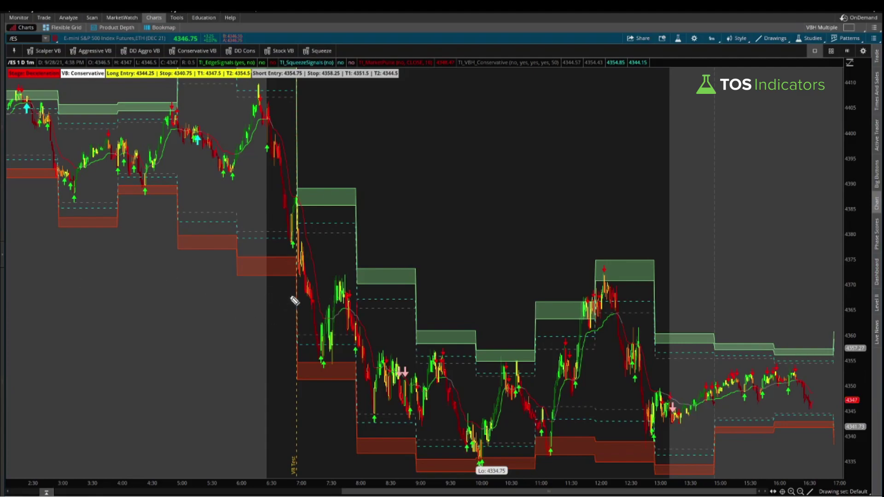
pyautogui.moveTo(309, 277)
pyautogui.mouseDown()
pyautogui.moveTo(282, 322)
pyautogui.moveTo(295, 351)
pyautogui.moveTo(261, 324)
pyautogui.mouseUp()
pyautogui.moveTo(199, 314)
pyautogui.mouseDown()
pyautogui.moveTo(213, 341)
pyautogui.moveTo(227, 328)
pyautogui.moveTo(249, 329)
pyautogui.moveTo(254, 316)
pyautogui.moveTo(250, 329)
pyautogui.moveTo(274, 304)
pyautogui.mouseUp()
pyautogui.moveTo(341, 295)
pyautogui.mouseDown()
pyautogui.moveTo(361, 334)
pyautogui.moveTo(413, 345)
pyautogui.mouseUp()
pyautogui.moveTo(414, 345); pyautogui.dragTo(402, 353)
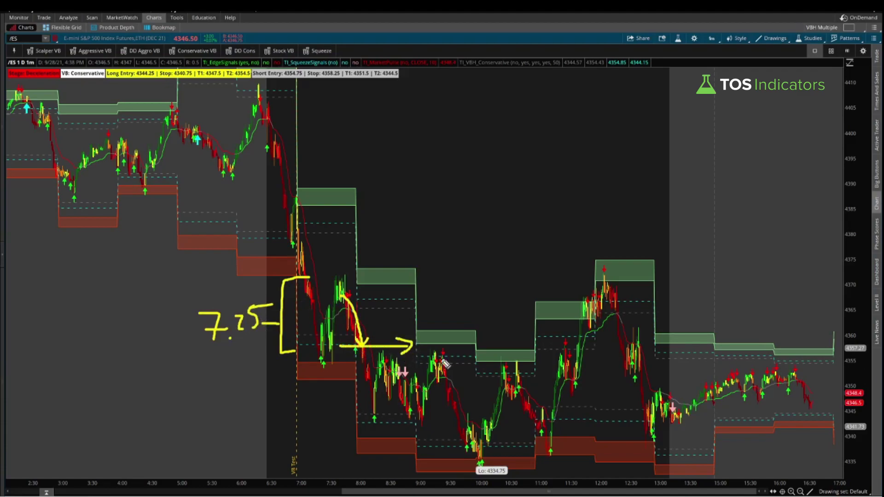
pyautogui.press('Escape')
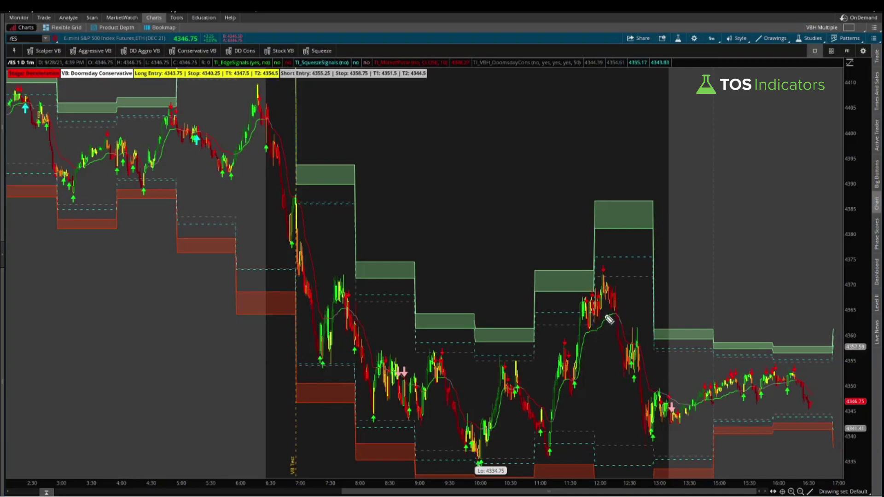
pyautogui.moveTo(573, 340); pyautogui.dragTo(581, 321)
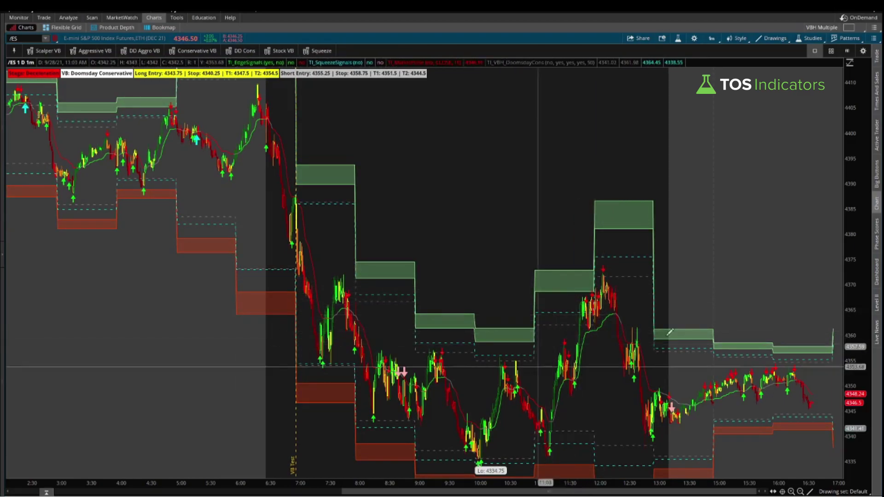
pyautogui.click(560, 313)
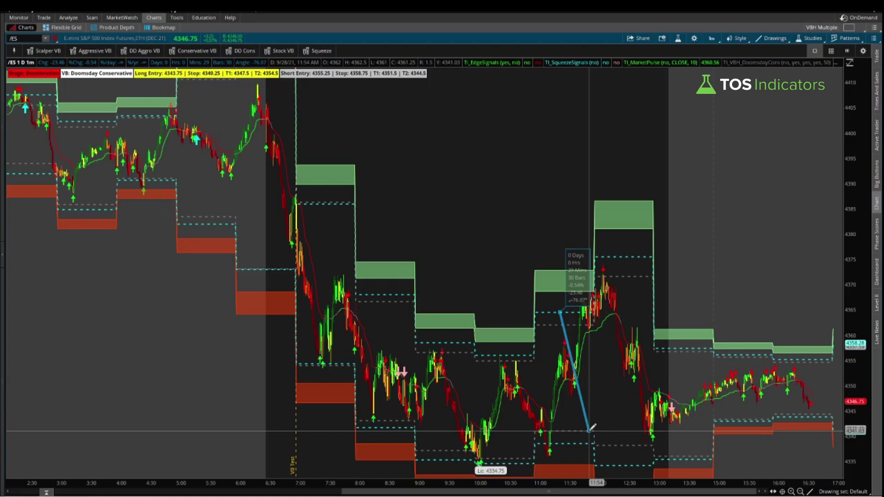
pyautogui.moveTo(591, 429); pyautogui.dragTo(591, 428)
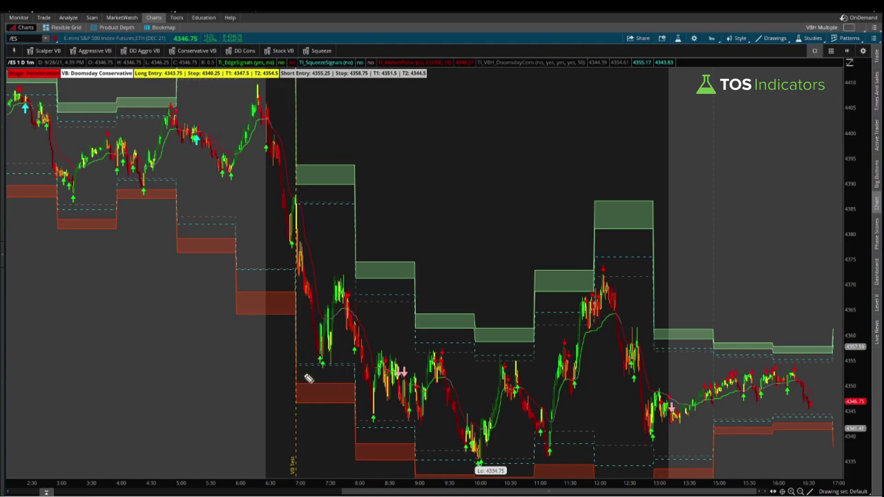
pyautogui.moveTo(310, 366)
pyautogui.mouseDown()
pyautogui.moveTo(348, 362)
pyautogui.moveTo(304, 364)
pyautogui.mouseUp()
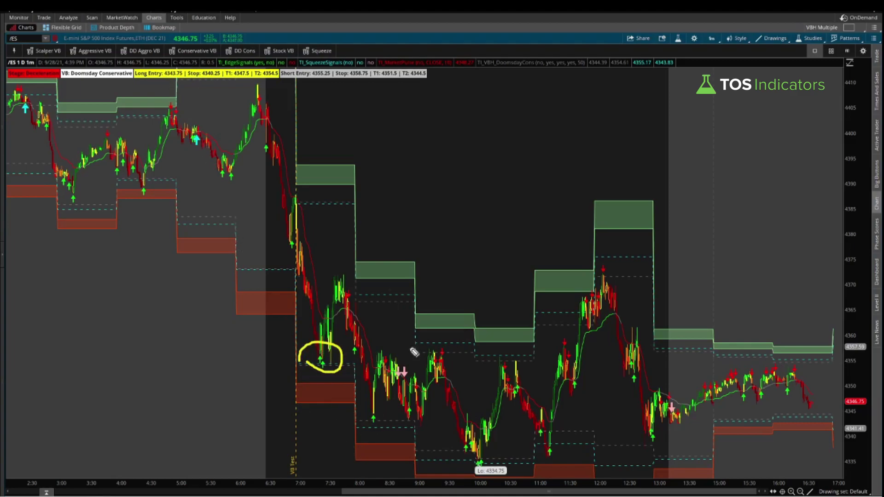
pyautogui.moveTo(581, 312)
pyautogui.mouseDown()
pyautogui.moveTo(579, 294)
pyautogui.moveTo(566, 304)
pyautogui.mouseUp()
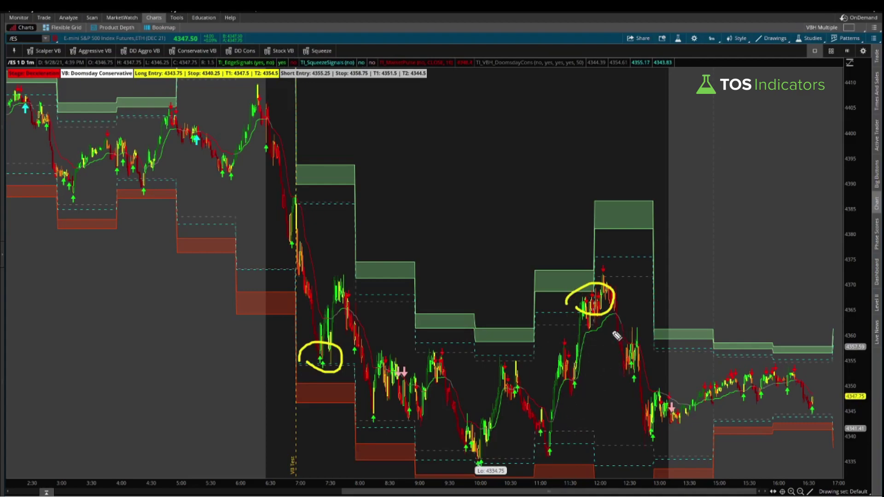
pyautogui.moveTo(613, 313); pyautogui.dragTo(648, 411)
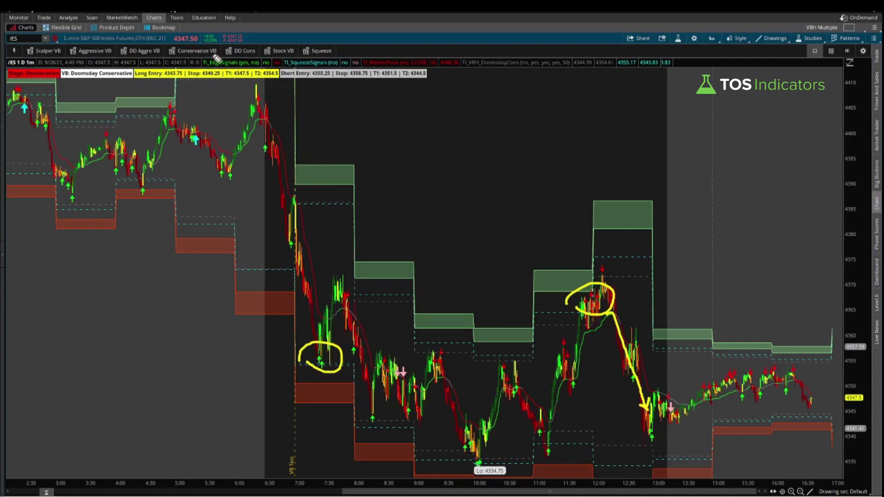
pyautogui.press('Escape')
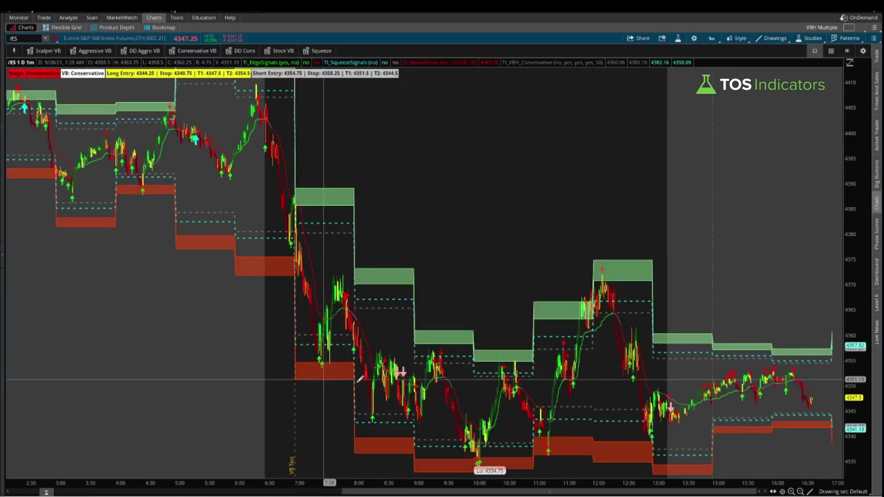
# Zoom into 8:00–11:20, sketch the 10:30 trade's climb, green-zone candle, pullback and bounce, then clear
pyautogui.moveTo(360, 378); pyautogui.dragTo(494, 452)
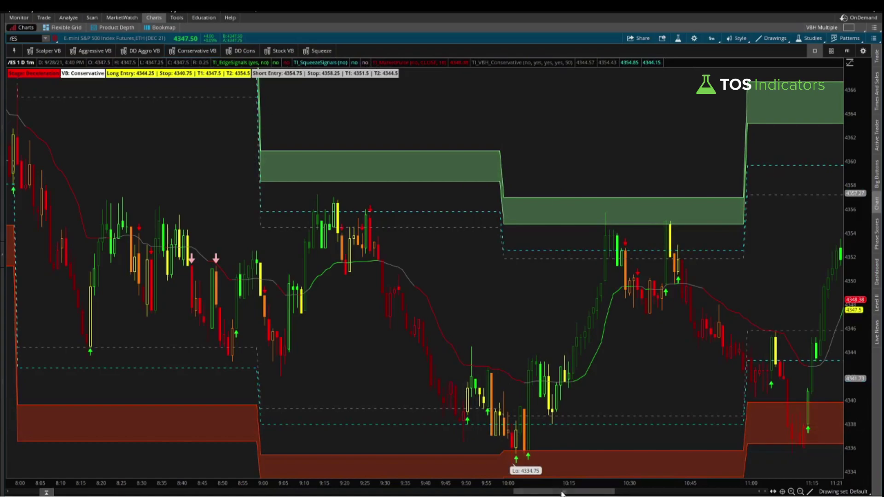
pyautogui.moveTo(568, 494); pyautogui.dragTo(583, 495)
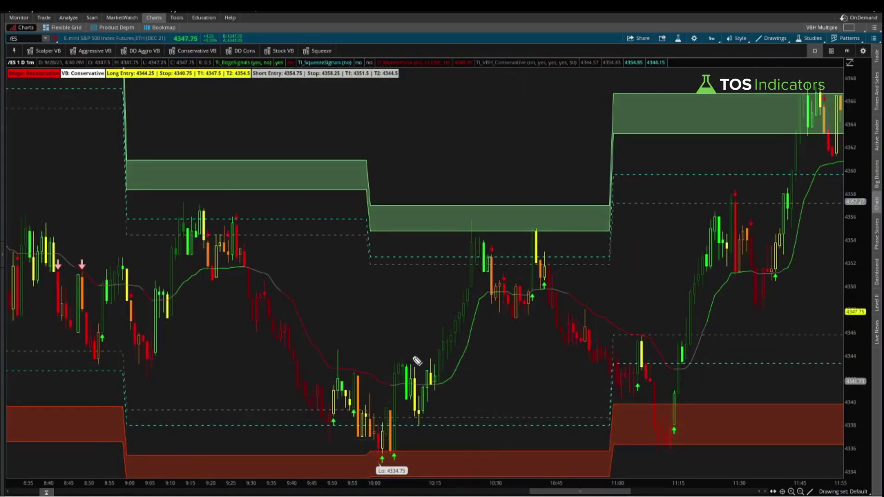
pyautogui.moveTo(421, 365); pyautogui.dragTo(462, 265)
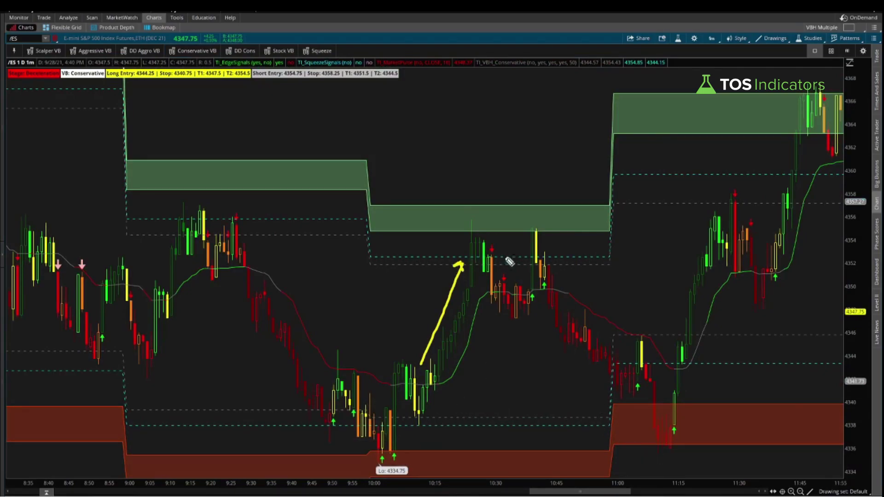
pyautogui.moveTo(498, 258)
pyautogui.mouseDown()
pyautogui.moveTo(483, 245)
pyautogui.moveTo(489, 259)
pyautogui.mouseUp()
pyautogui.moveTo(525, 208)
pyautogui.mouseDown()
pyautogui.moveTo(502, 237)
pyautogui.moveTo(513, 235)
pyautogui.mouseUp()
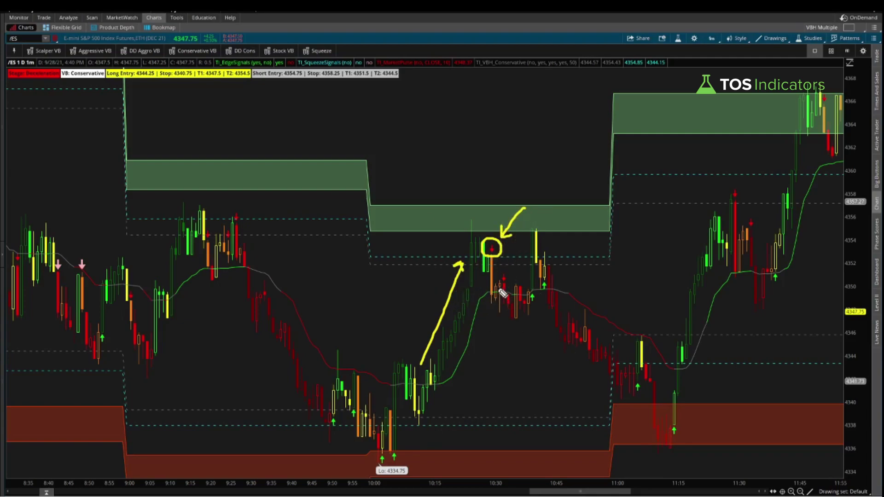
pyautogui.moveTo(498, 289); pyautogui.dragTo(518, 318)
pyautogui.moveTo(508, 310)
pyautogui.mouseDown()
pyautogui.moveTo(520, 308)
pyautogui.moveTo(534, 264)
pyautogui.moveTo(604, 259)
pyautogui.moveTo(599, 264)
pyautogui.mouseUp()
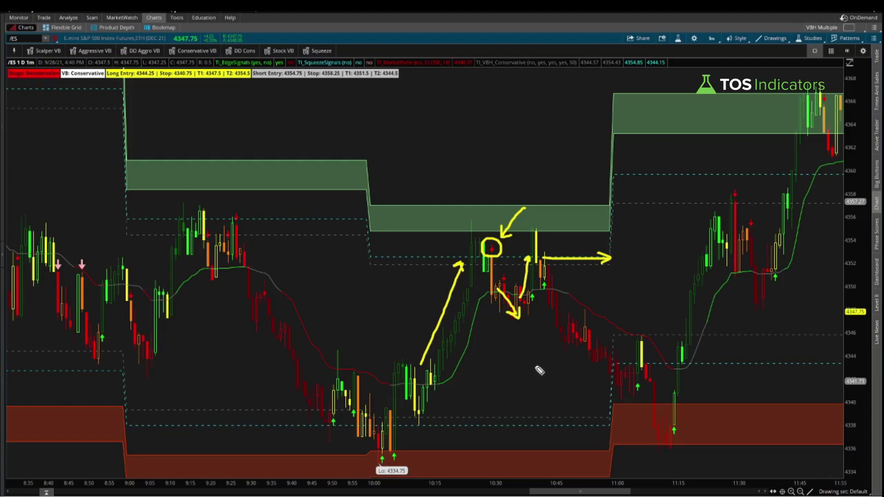
pyautogui.press('Escape')
pyautogui.click(802, 492)
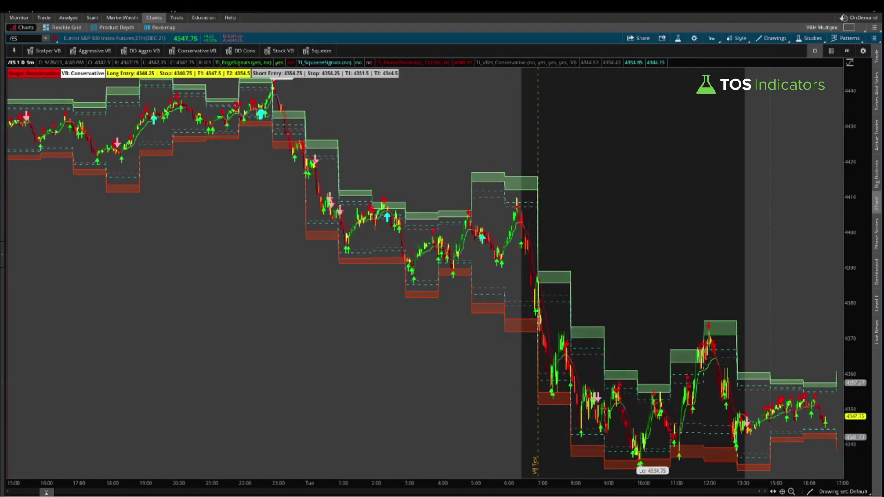
# Write an underlined 7.25 with 8 + 23 beneath it near the 7:00 drop, then erase them
pyautogui.moveTo(437, 341)
pyautogui.mouseDown()
pyautogui.moveTo(450, 342)
pyautogui.moveTo(449, 359)
pyautogui.moveTo(462, 349)
pyautogui.mouseUp()
pyautogui.moveTo(503, 342)
pyautogui.mouseDown()
pyautogui.moveTo(507, 353)
pyautogui.moveTo(519, 339)
pyautogui.mouseUp()
pyautogui.moveTo(440, 372); pyautogui.dragTo(584, 369)
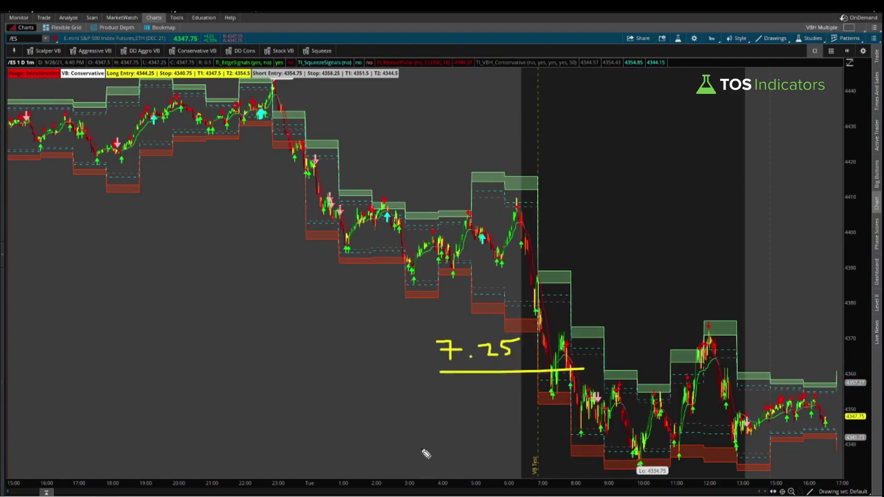
pyautogui.moveTo(433, 405)
pyautogui.mouseDown()
pyautogui.moveTo(420, 424)
pyautogui.moveTo(429, 404)
pyautogui.moveTo(465, 415)
pyautogui.moveTo(457, 422)
pyautogui.moveTo(509, 416)
pyautogui.mouseUp()
pyautogui.moveTo(512, 401)
pyautogui.mouseDown()
pyautogui.moveTo(514, 417)
pyautogui.moveTo(529, 422)
pyautogui.moveTo(493, 390)
pyautogui.moveTo(485, 420)
pyautogui.moveTo(494, 427)
pyautogui.mouseUp()
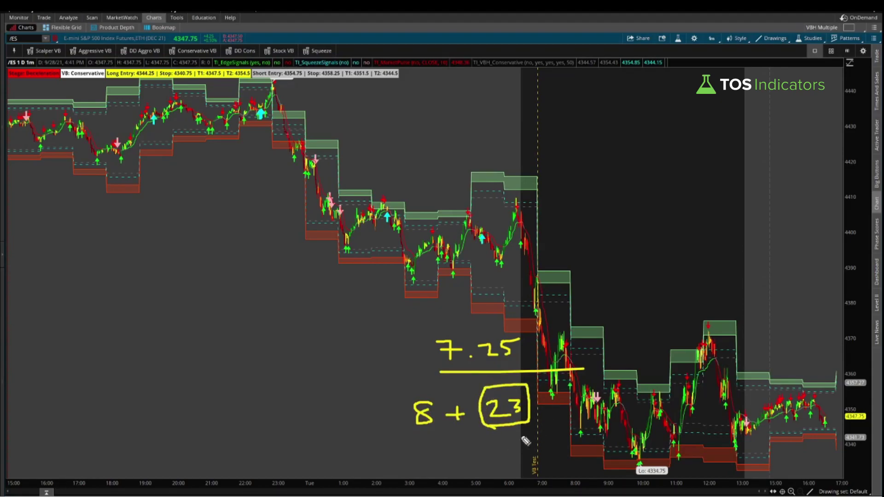
pyautogui.press('Escape')
# Add TI_VScore_Lower with anchor date 20200928, then box the 7:15 and 9:45–10:05 lows
pyautogui.click(678, 38)
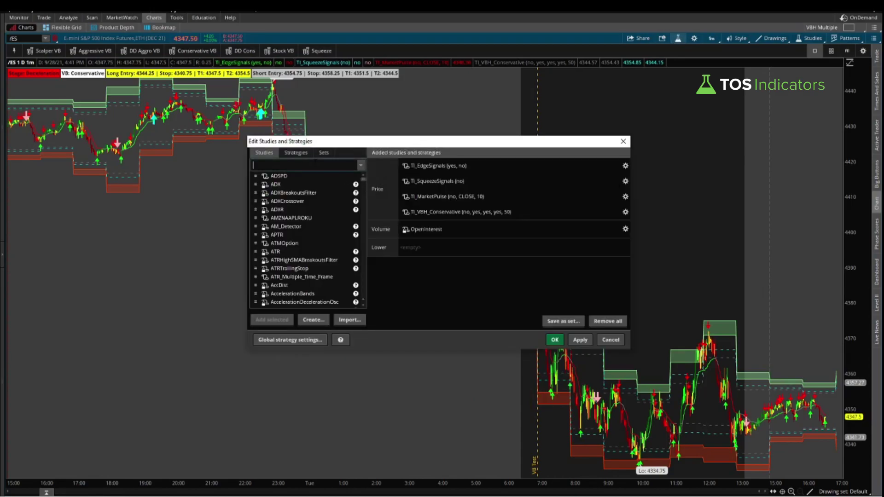
pyautogui.write('vscore_')
pyautogui.doubleClick(295, 176)
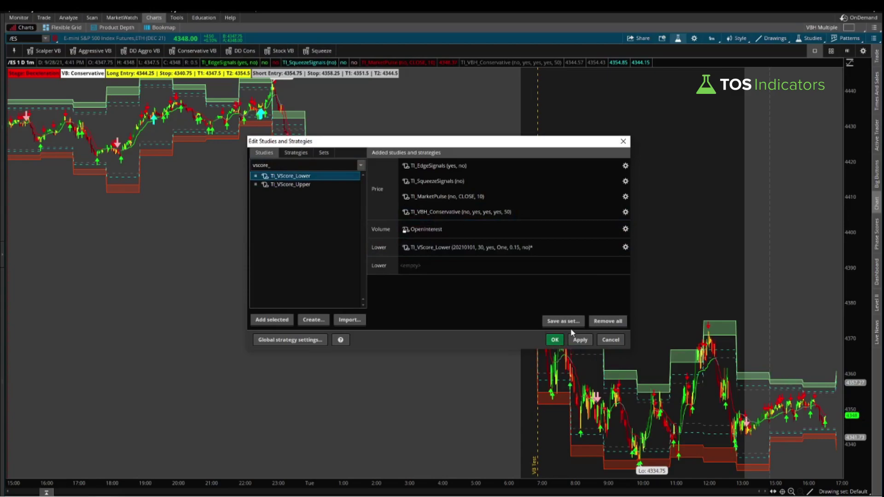
pyautogui.click(428, 243)
pyautogui.doubleClick(445, 252)
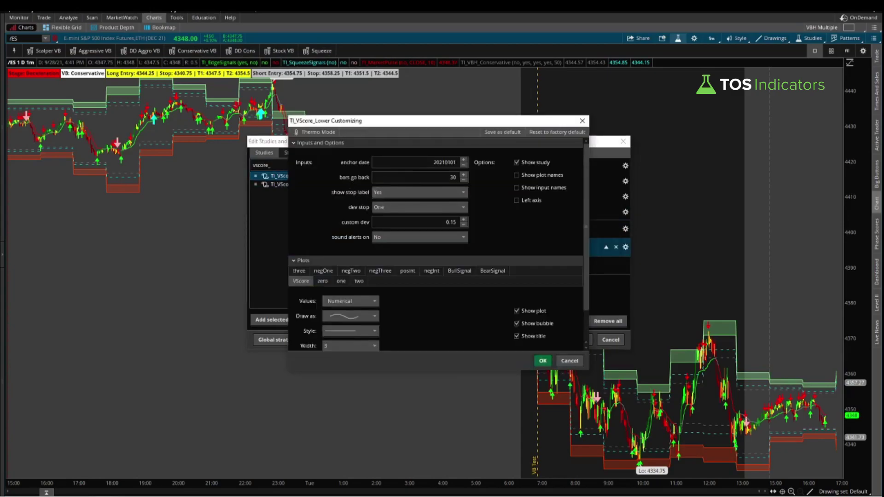
pyautogui.doubleClick(445, 162)
pyautogui.write('2020')
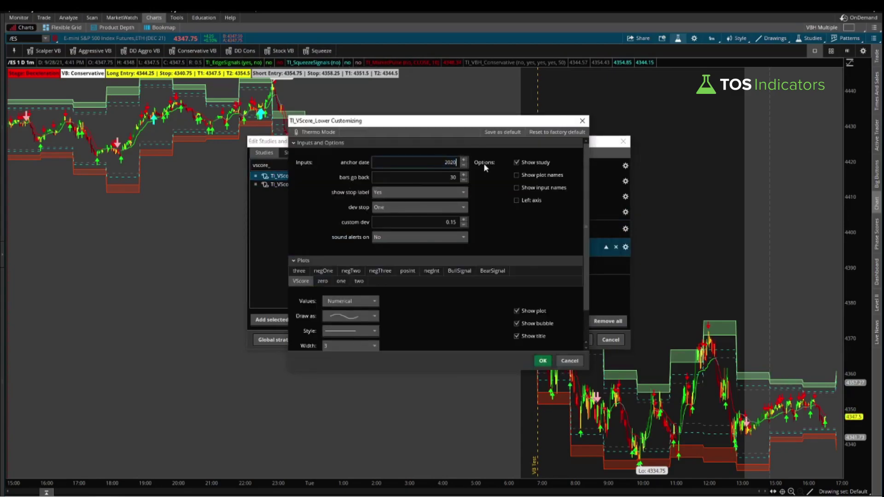
pyautogui.write('0928')
pyautogui.click(542, 361)
pyautogui.click(580, 341)
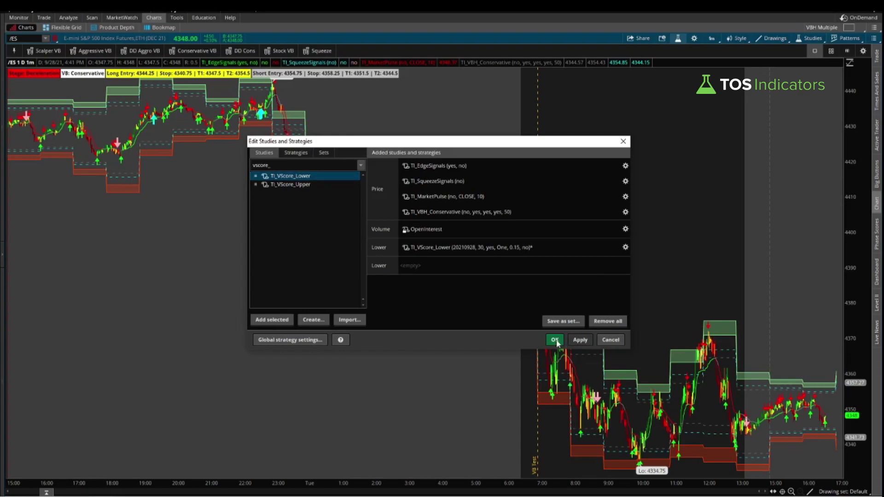
pyautogui.click(555, 340)
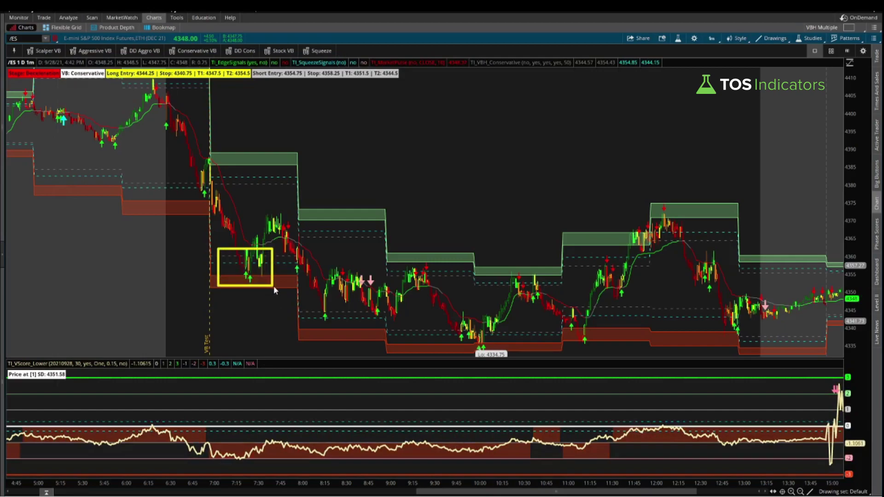
pyautogui.moveTo(274, 287); pyautogui.dragTo(281, 289)
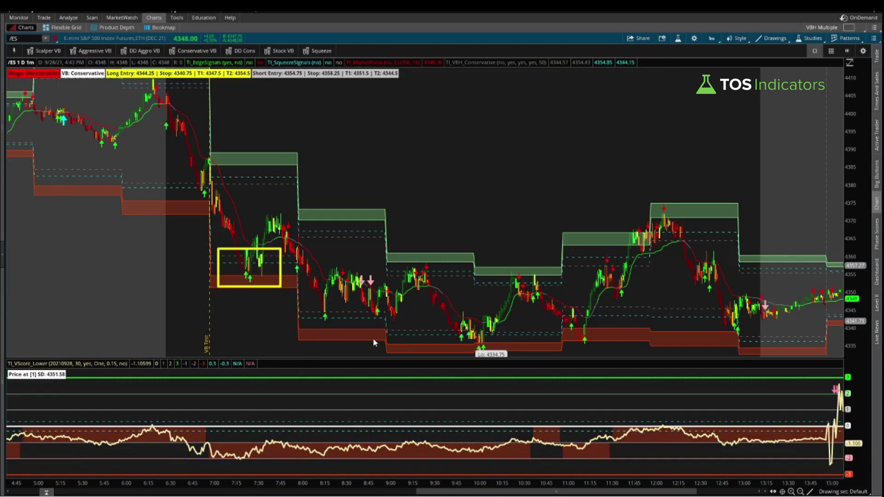
pyautogui.moveTo(442, 316); pyautogui.dragTo(496, 355)
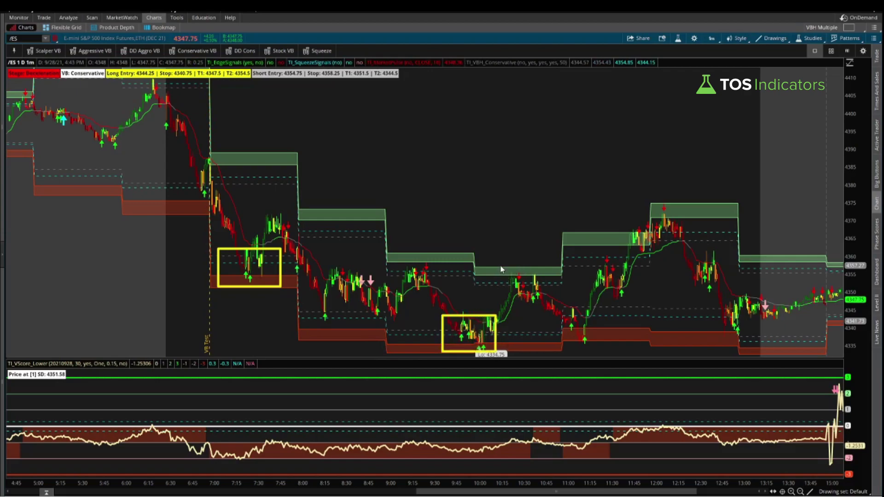
# Box the 10:10–10:35 and 11:45–12:05 highs and arrow the 7:15 box down to VScore
pyautogui.moveTo(495, 264); pyautogui.dragTo(554, 297)
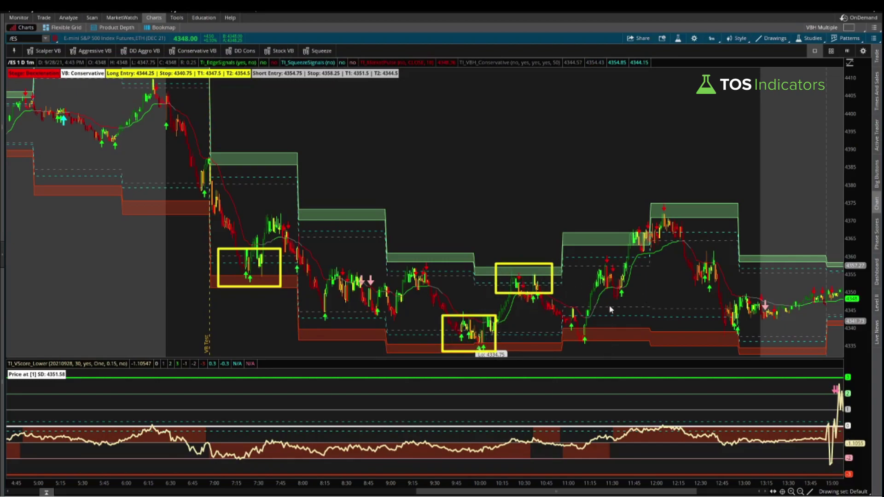
pyautogui.moveTo(613, 219); pyautogui.dragTo(688, 251)
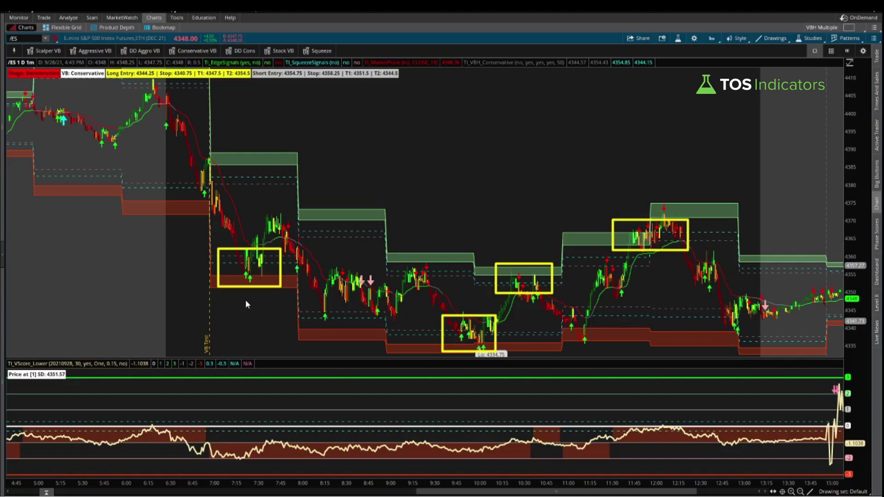
pyautogui.moveTo(246, 293); pyautogui.dragTo(243, 443)
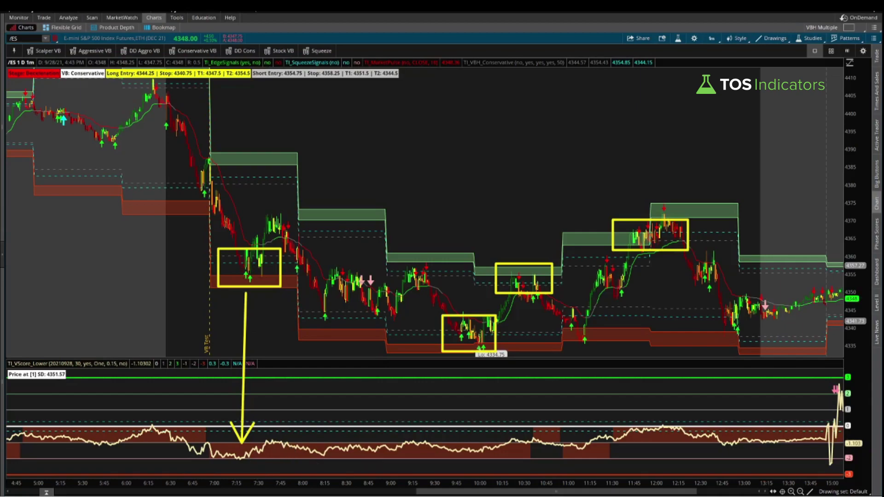
# Bracket VScore near 6:45 and 9:30, mark the 10:00 dip, and arrow the 4334.75 low and 10:10–10:35 box to VScore
pyautogui.moveTo(196, 459)
pyautogui.mouseDown()
pyautogui.moveTo(187, 459)
pyautogui.moveTo(195, 477)
pyautogui.mouseUp()
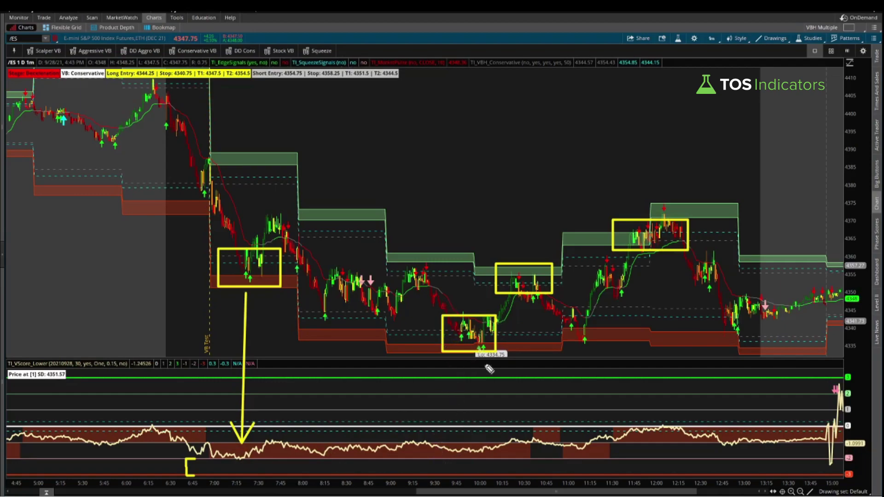
pyautogui.moveTo(469, 354); pyautogui.dragTo(472, 446)
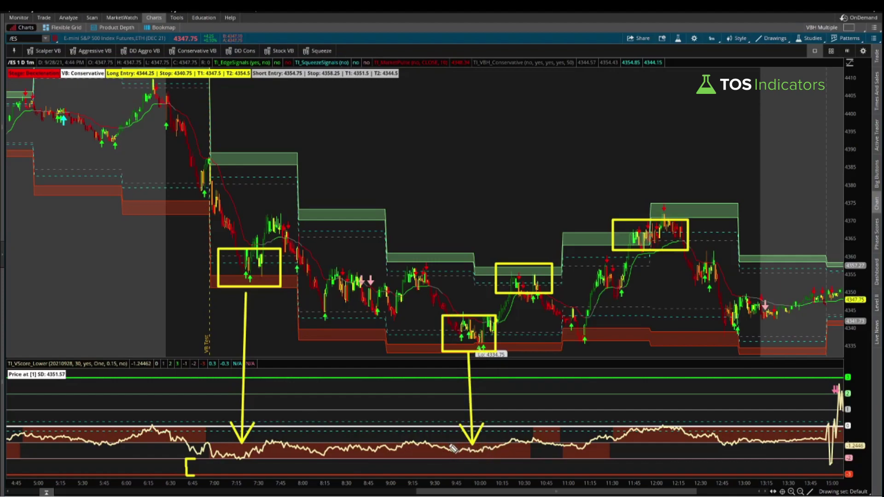
pyautogui.moveTo(442, 443)
pyautogui.mouseDown()
pyautogui.moveTo(434, 461)
pyautogui.moveTo(443, 459)
pyautogui.mouseUp()
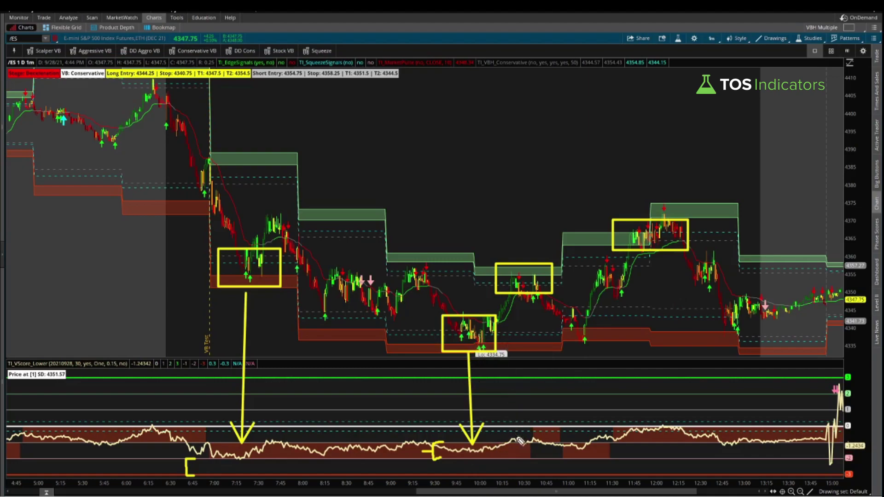
pyautogui.moveTo(475, 449)
pyautogui.mouseDown()
pyautogui.moveTo(483, 470)
pyautogui.moveTo(490, 462)
pyautogui.mouseUp()
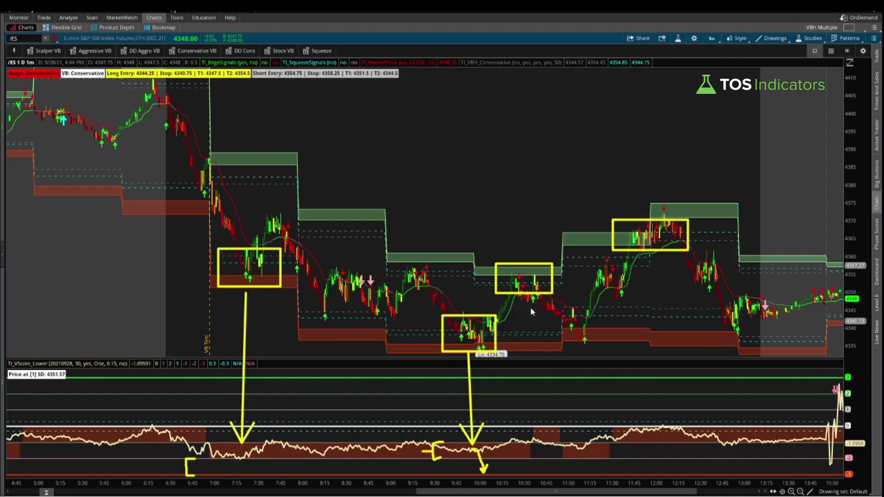
pyautogui.moveTo(528, 295); pyautogui.dragTo(531, 436)
pyautogui.moveTo(520, 413); pyautogui.dragTo(543, 414)
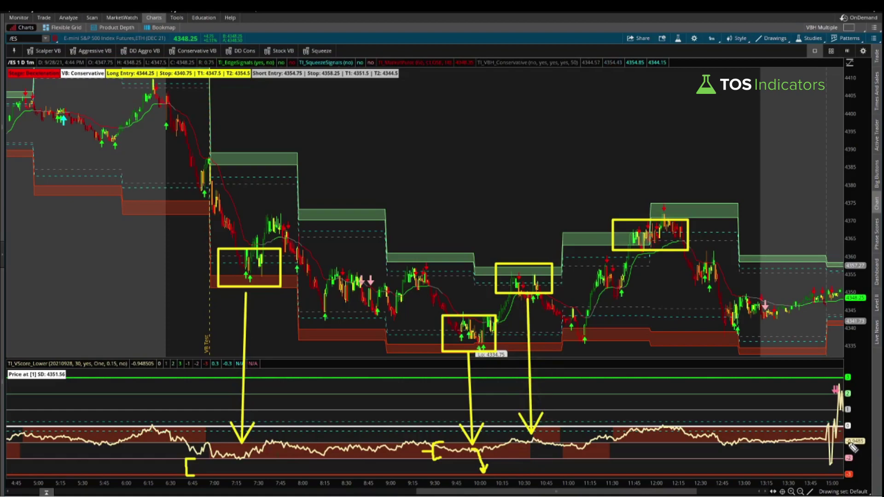
pyautogui.moveTo(551, 438)
pyautogui.mouseDown()
pyautogui.moveTo(512, 447)
pyautogui.moveTo(548, 449)
pyautogui.moveTo(532, 434)
pyautogui.mouseUp()
# Circle the 7:30–7:45, 9:00–9:15 and top-spike VScore stretches, arrow the 11:45–12:05 box, then clear all
pyautogui.moveTo(292, 454)
pyautogui.mouseDown()
pyautogui.moveTo(297, 441)
pyautogui.moveTo(260, 436)
pyautogui.moveTo(282, 452)
pyautogui.moveTo(300, 439)
pyautogui.mouseUp()
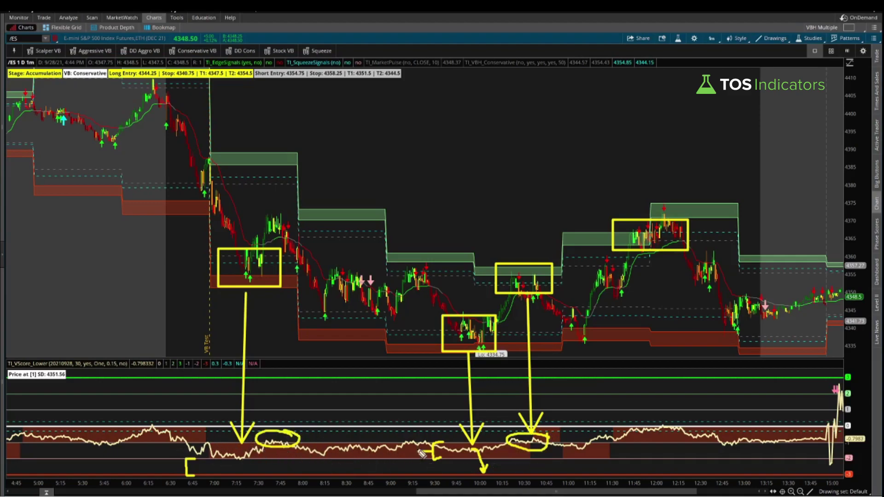
pyautogui.moveTo(420, 438)
pyautogui.mouseDown()
pyautogui.moveTo(426, 451)
pyautogui.moveTo(420, 437)
pyautogui.mouseUp()
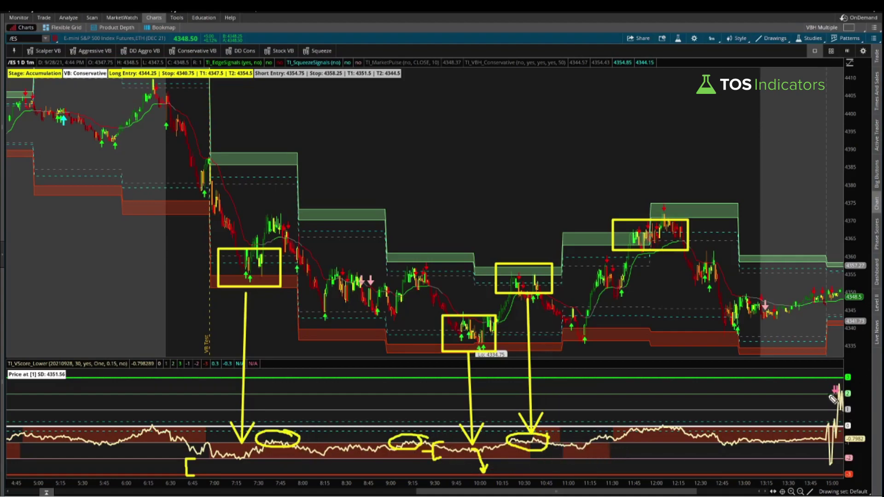
pyautogui.moveTo(850, 386)
pyautogui.mouseDown()
pyautogui.moveTo(824, 387)
pyautogui.moveTo(850, 393)
pyautogui.mouseUp()
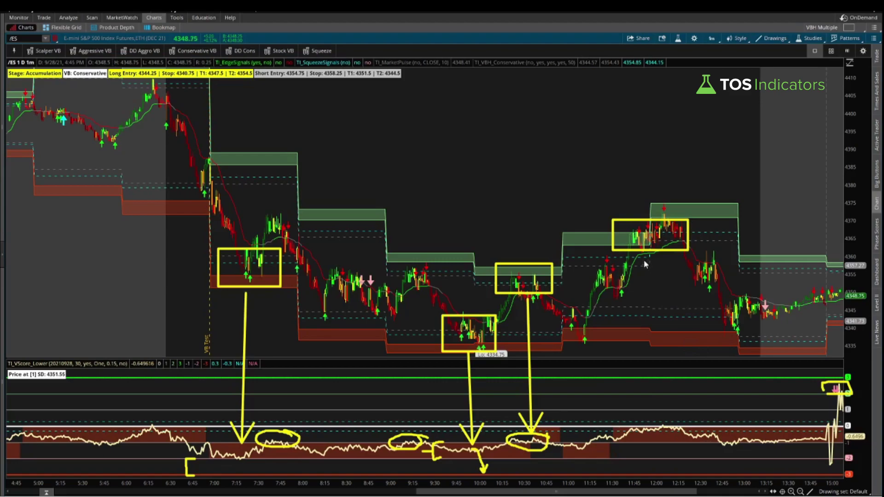
pyautogui.moveTo(650, 252); pyautogui.dragTo(658, 422)
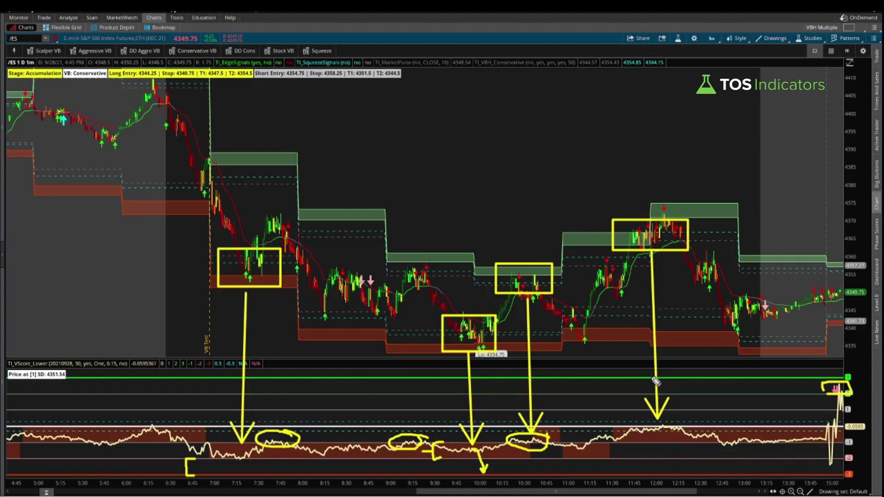
pyautogui.moveTo(586, 229); pyautogui.dragTo(628, 229)
pyautogui.press('Escape')
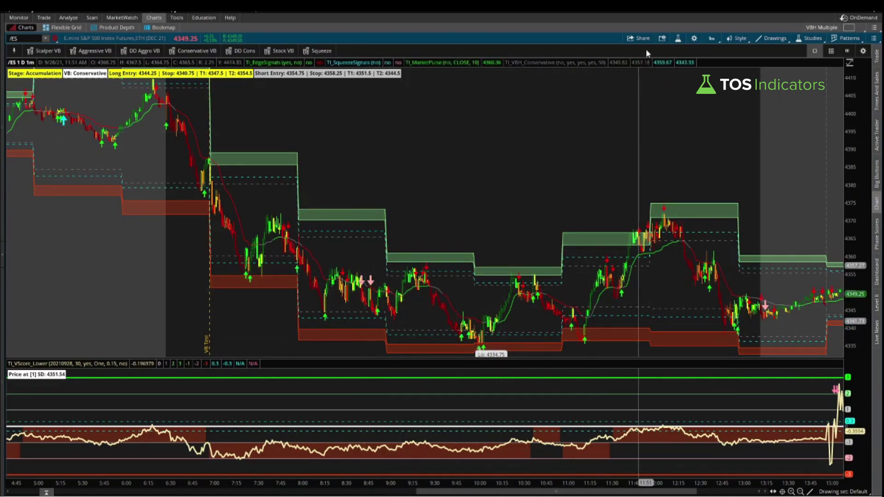
# Replace the TI_VScore_Lower study with RSI in the lower pane
pyautogui.click(678, 38)
pyautogui.click(617, 247)
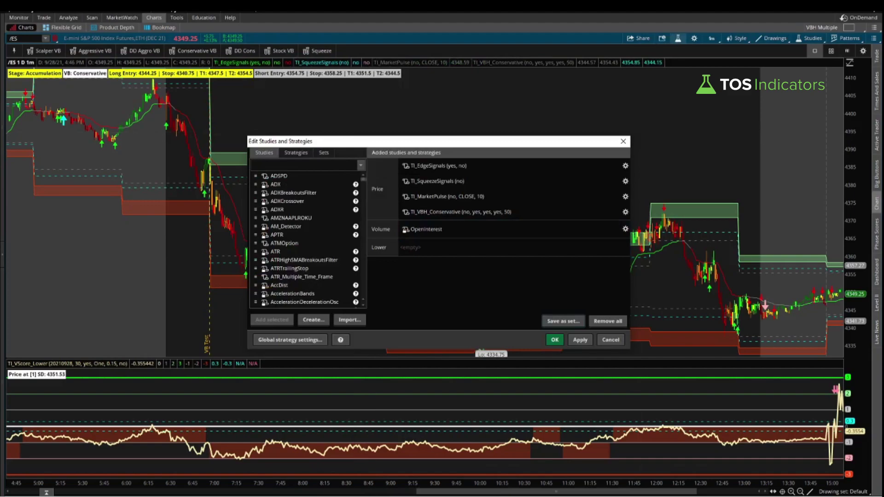
pyautogui.write('rsi')
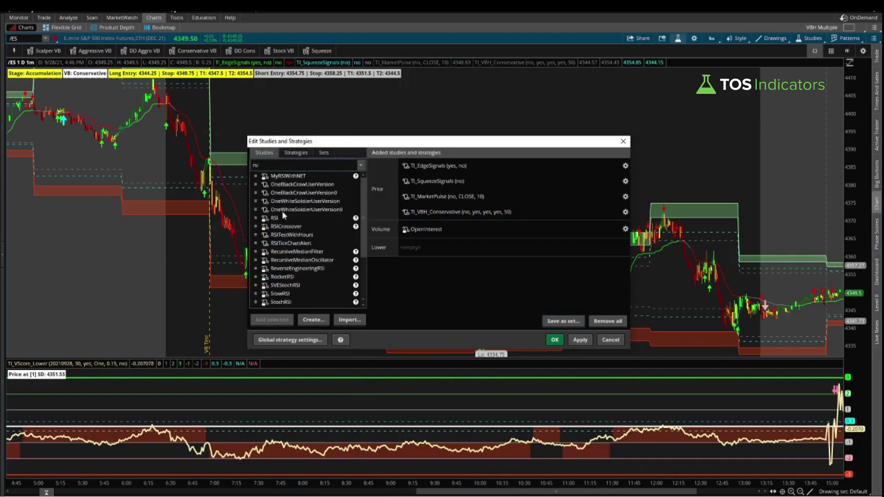
pyautogui.doubleClick(288, 218)
pyautogui.click(580, 340)
pyautogui.click(555, 340)
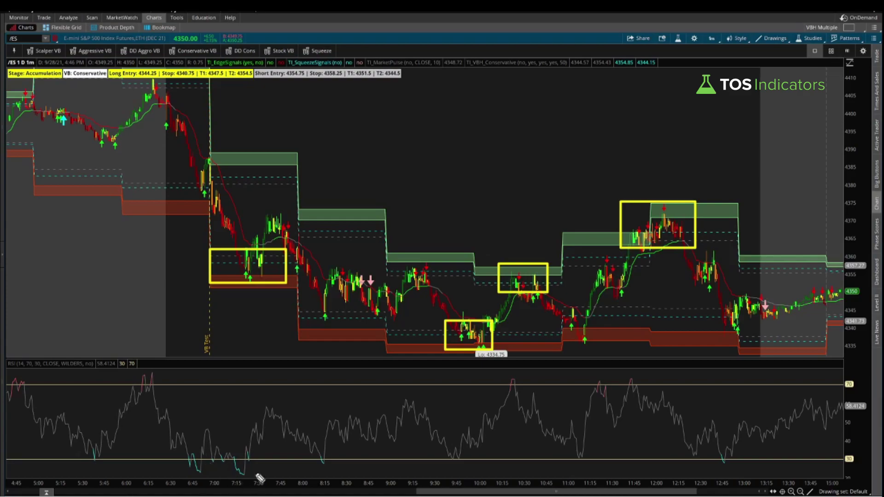
# Set RSI's show breakout signals option to Yes and apply the change
pyautogui.click(678, 39)
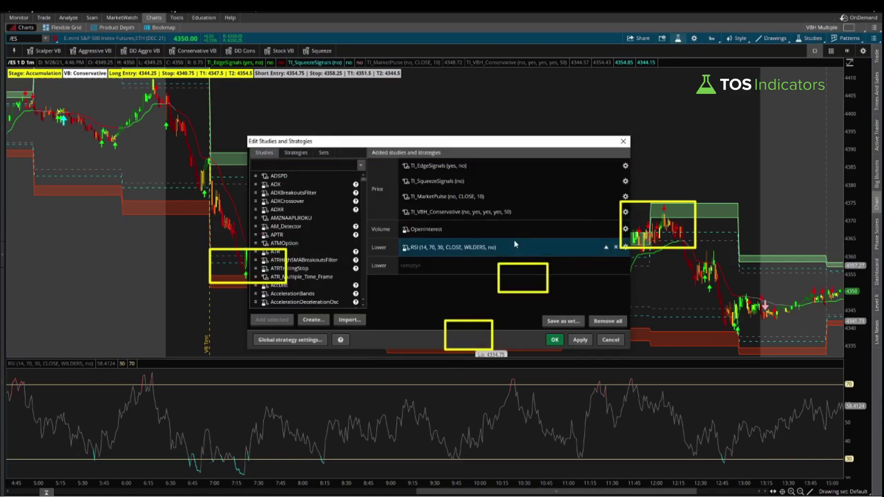
pyautogui.doubleClick(448, 244)
pyautogui.click(423, 238)
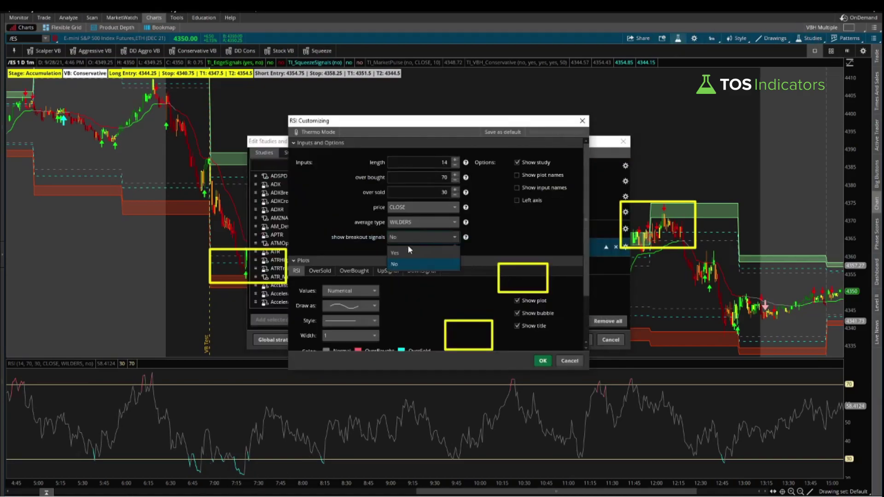
pyautogui.click(410, 253)
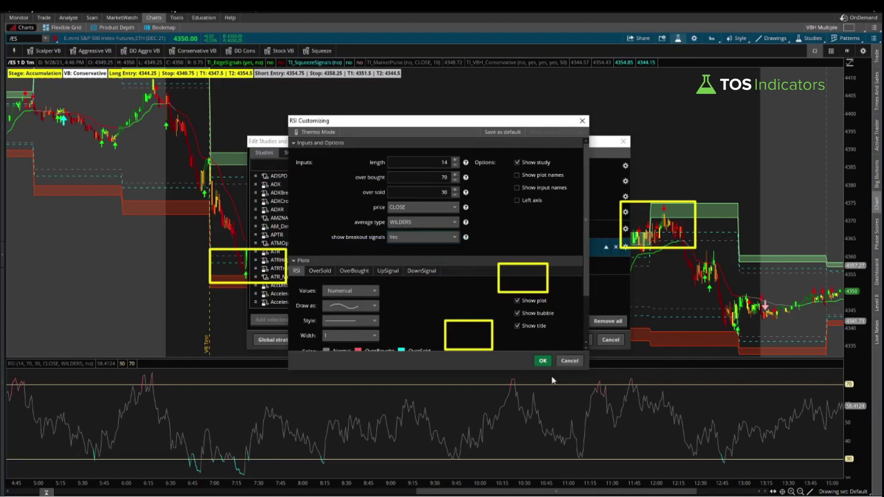
pyautogui.click(544, 360)
pyautogui.click(580, 340)
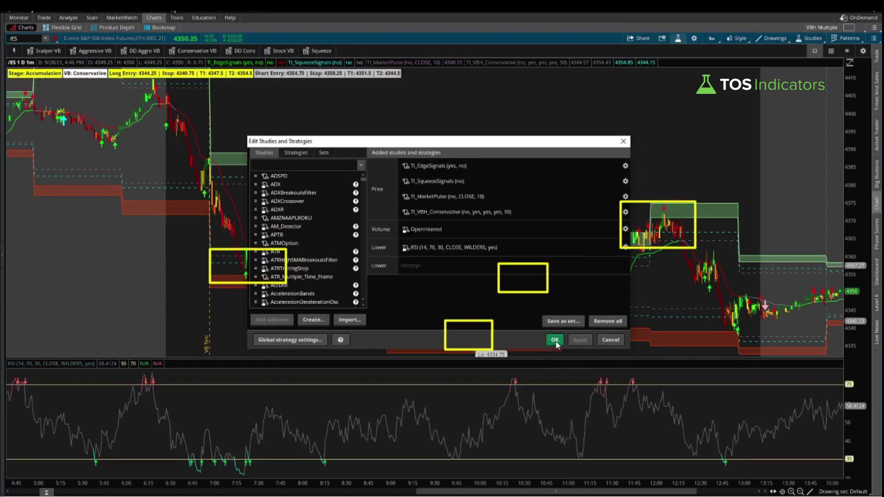
pyautogui.click(555, 340)
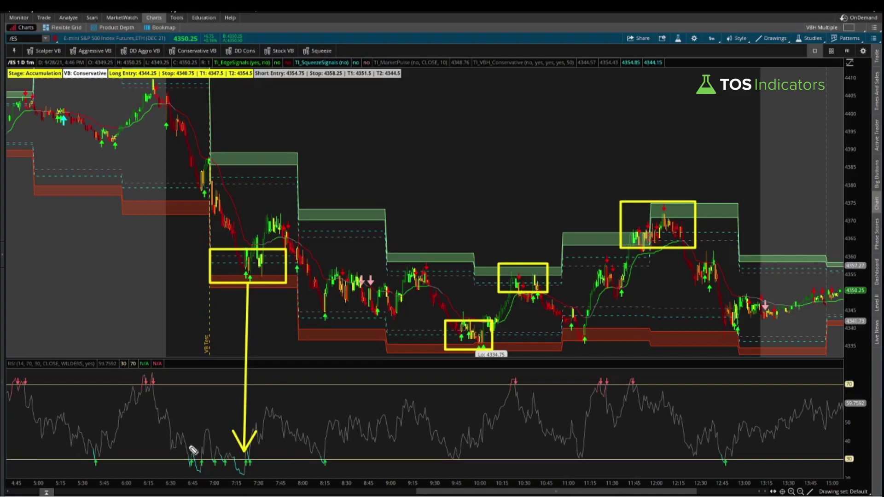
# Check the 7:20 RSI dip, arrow the 9:50 box to its dip, circle the 10:20 peak, undoing misdrawn arrows
pyautogui.moveTo(255, 456); pyautogui.dragTo(283, 446)
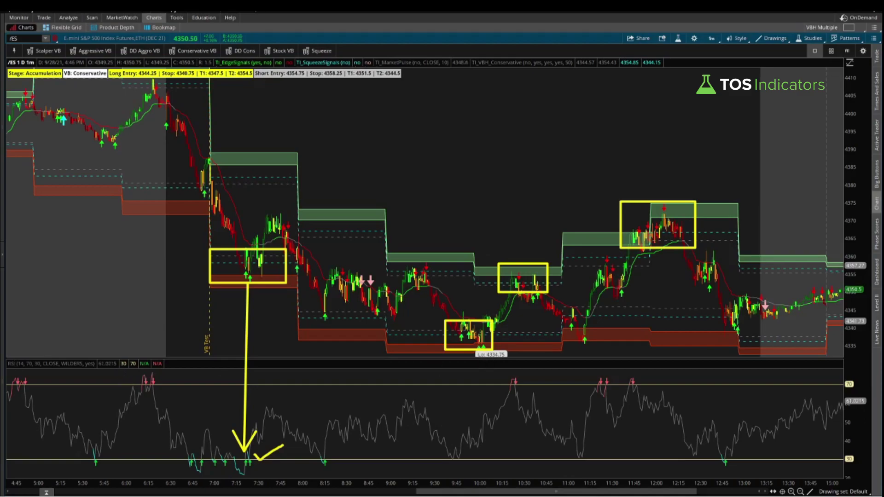
pyautogui.moveTo(462, 352); pyautogui.dragTo(469, 461)
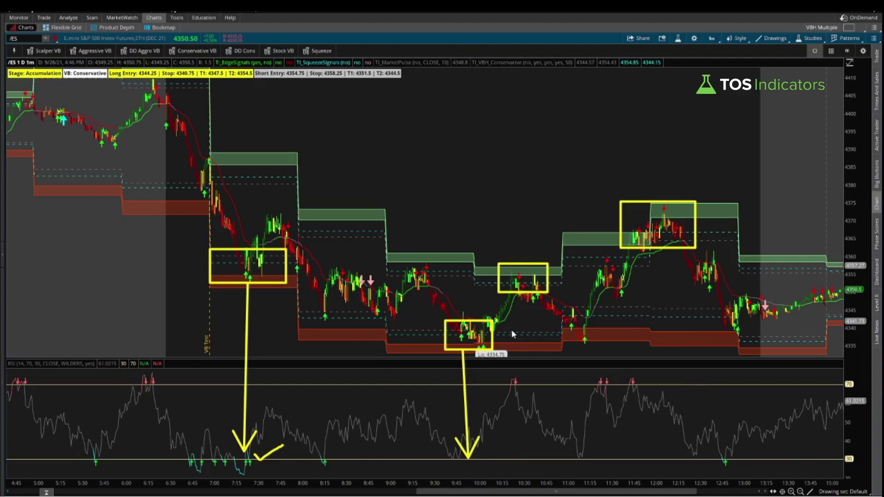
pyautogui.moveTo(515, 297); pyautogui.dragTo(515, 387)
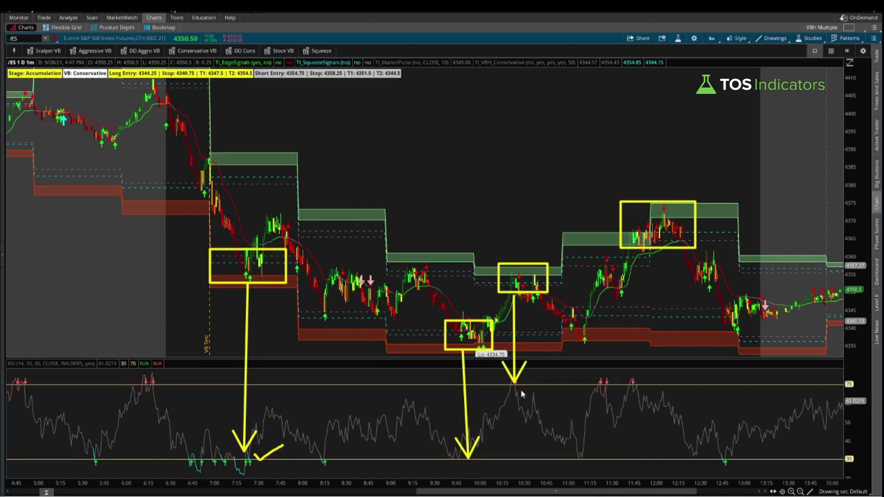
pyautogui.hotkey('ctrl', 'z')
pyautogui.moveTo(516, 386); pyautogui.dragTo(516, 289)
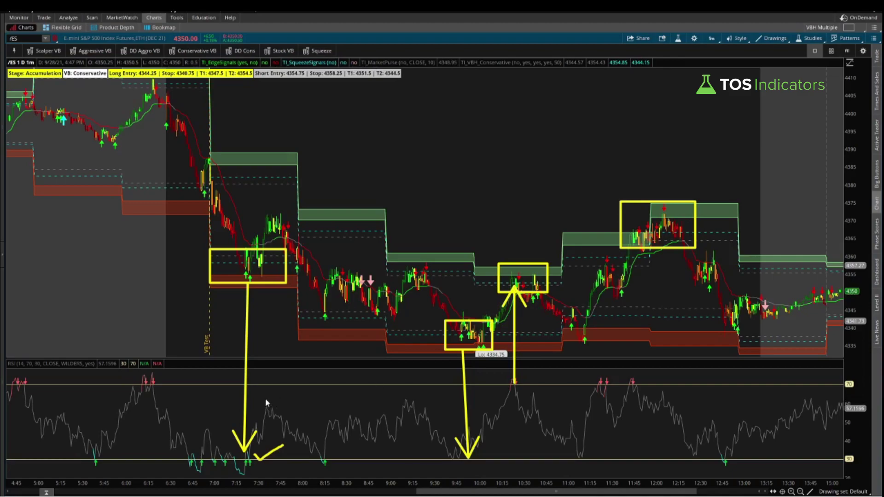
pyautogui.hotkey('ctrl', 'z')
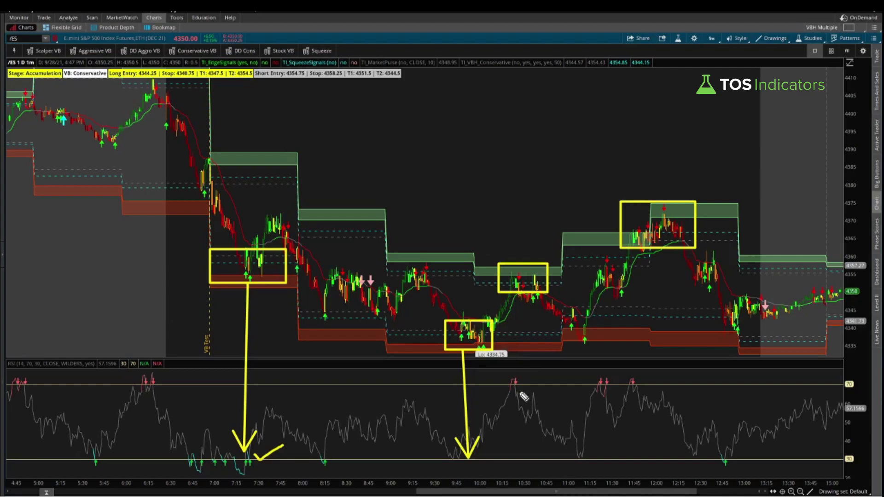
pyautogui.moveTo(522, 372)
pyautogui.mouseDown()
pyautogui.moveTo(511, 395)
pyautogui.moveTo(551, 364)
pyautogui.mouseUp()
pyautogui.moveTo(530, 228)
pyautogui.mouseDown()
pyautogui.moveTo(519, 280)
pyautogui.moveTo(525, 273)
pyautogui.mouseUp()
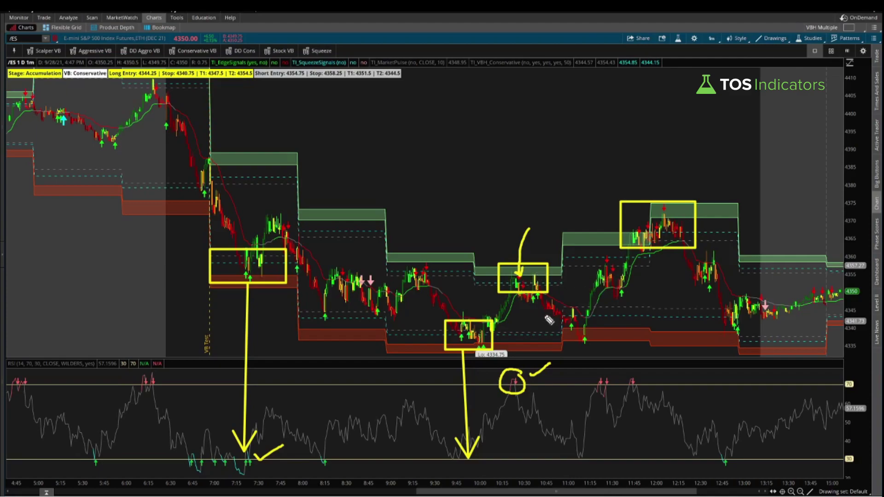
# Write +1 above the 10:15 box, arrow the 11:45 box to RSI, trace the post-12:00 drop, then erase all
pyautogui.moveTo(479, 231); pyautogui.dragTo(505, 238)
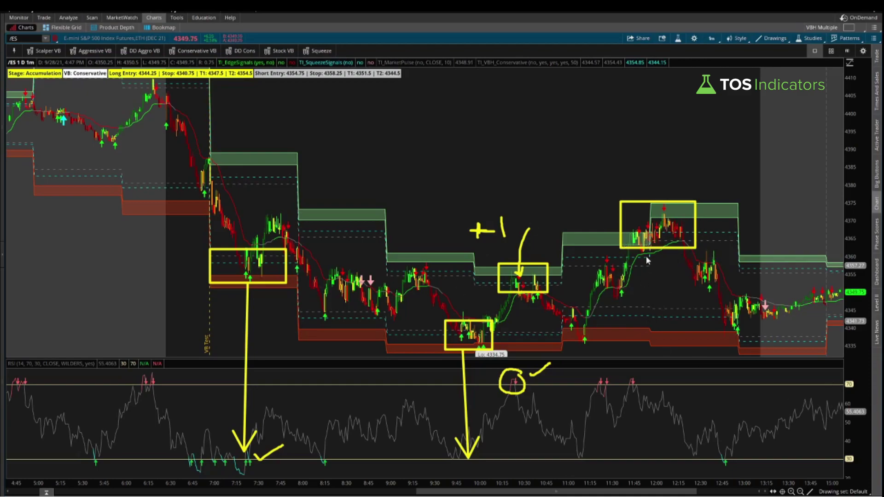
pyautogui.moveTo(647, 235)
pyautogui.mouseDown()
pyautogui.moveTo(648, 460)
pyautogui.moveTo(637, 440)
pyautogui.mouseUp()
pyautogui.moveTo(660, 440); pyautogui.dragTo(649, 461)
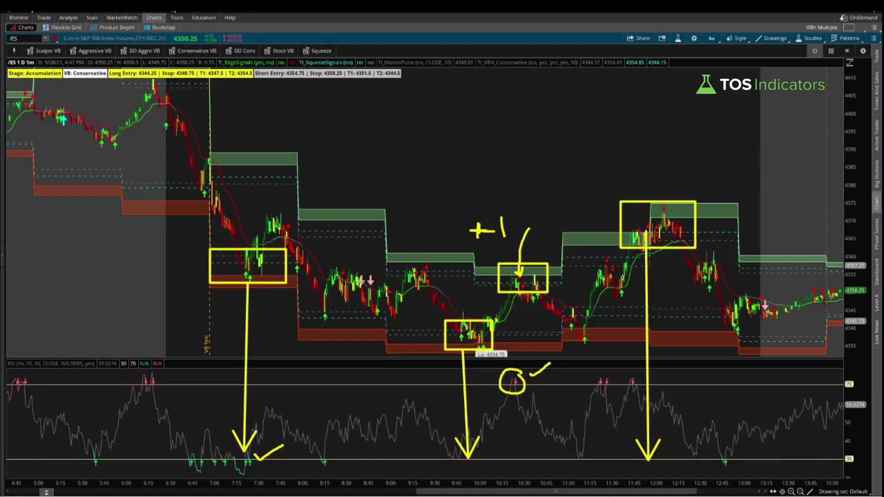
pyautogui.moveTo(685, 251); pyautogui.dragTo(729, 329)
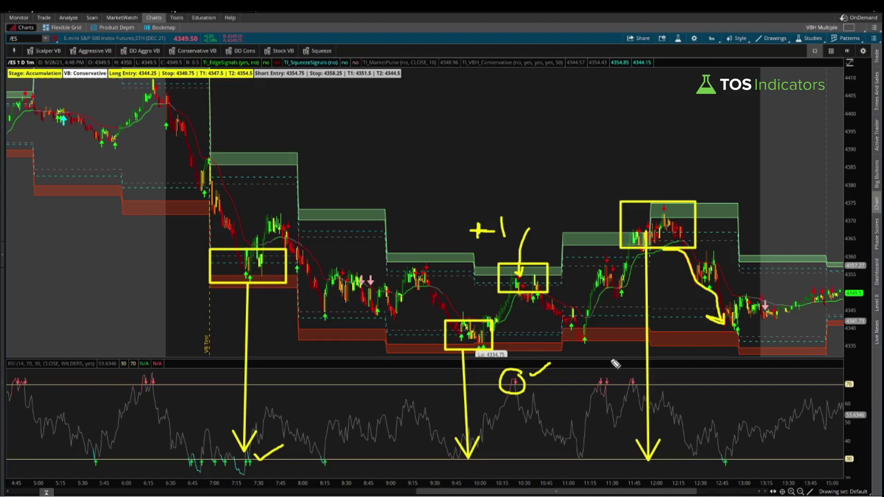
pyautogui.press('Escape')
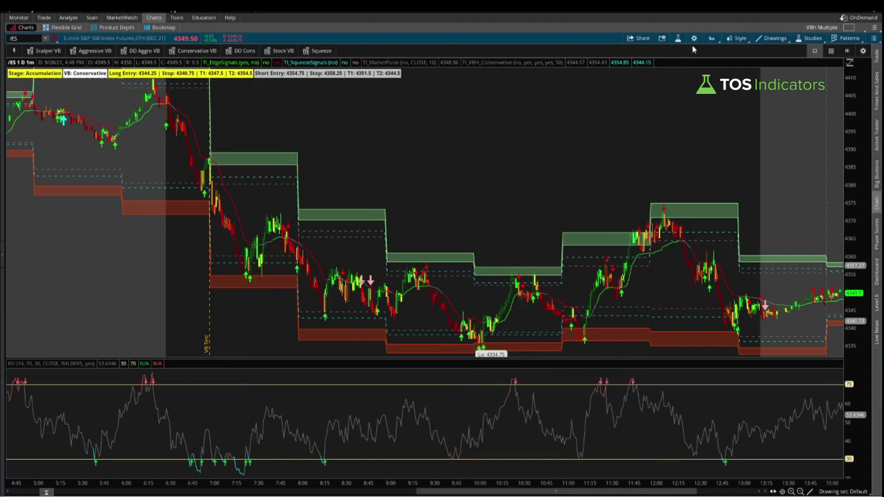
# Remove RSI and add FW_FisherTransformer from the fw_f search, then apply
pyautogui.click(680, 39)
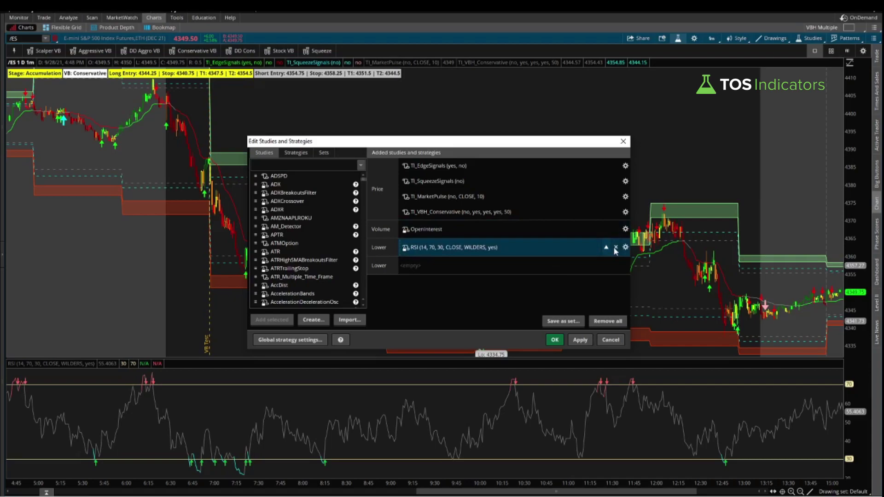
pyautogui.click(613, 248)
pyautogui.write('fw_')
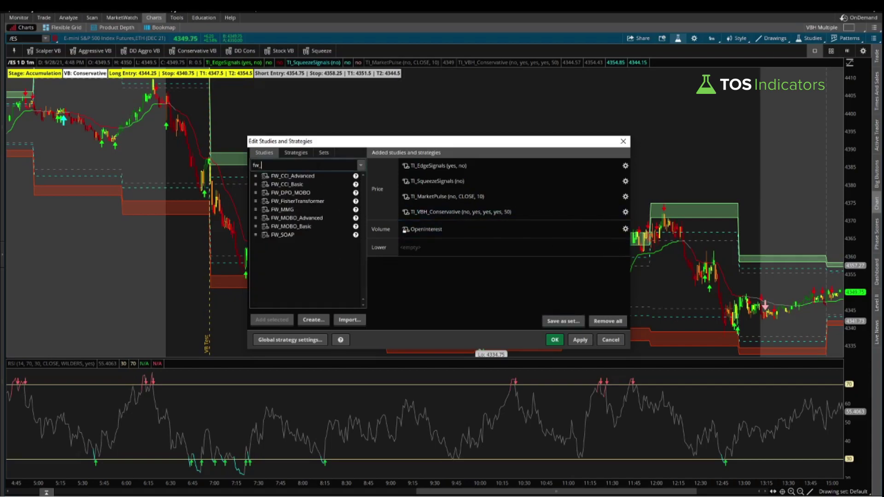
pyautogui.write('f')
pyautogui.doubleClick(333, 179)
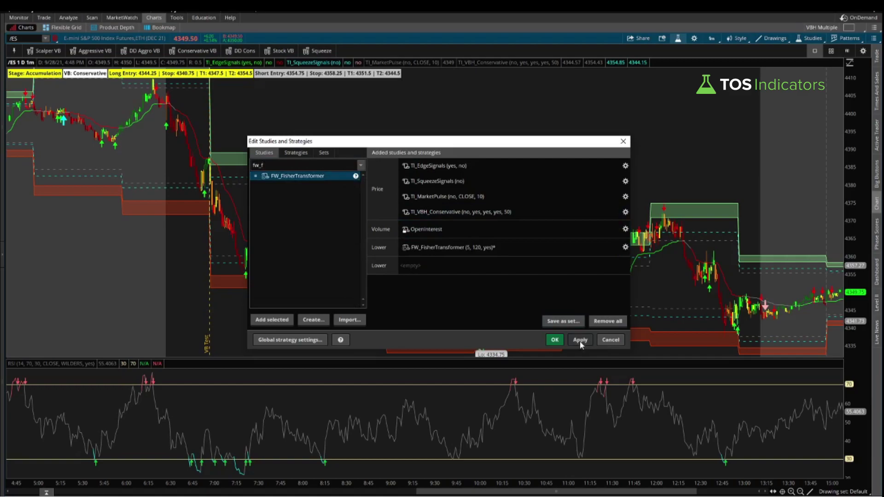
pyautogui.click(581, 340)
pyautogui.click(555, 340)
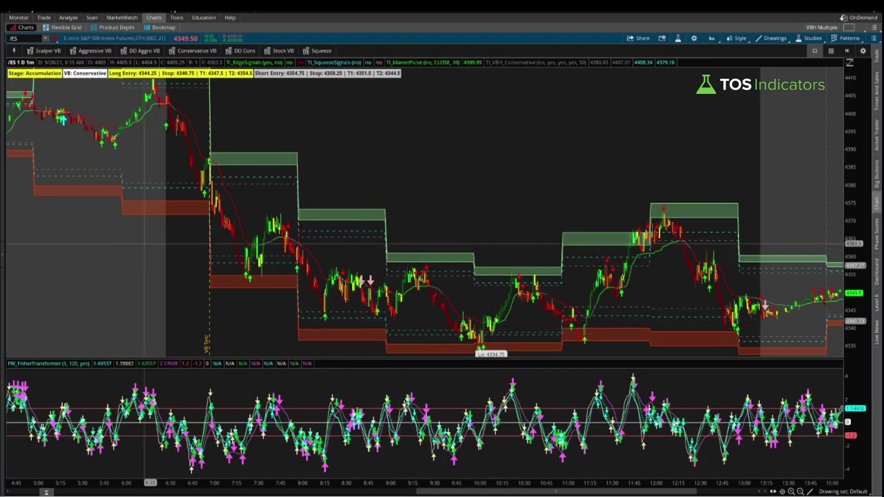
# Circle the Fisher Transform dip near 6:50, then zoom into the 6:30–8:15 stretch
pyautogui.hscroll(5, 424, 208)
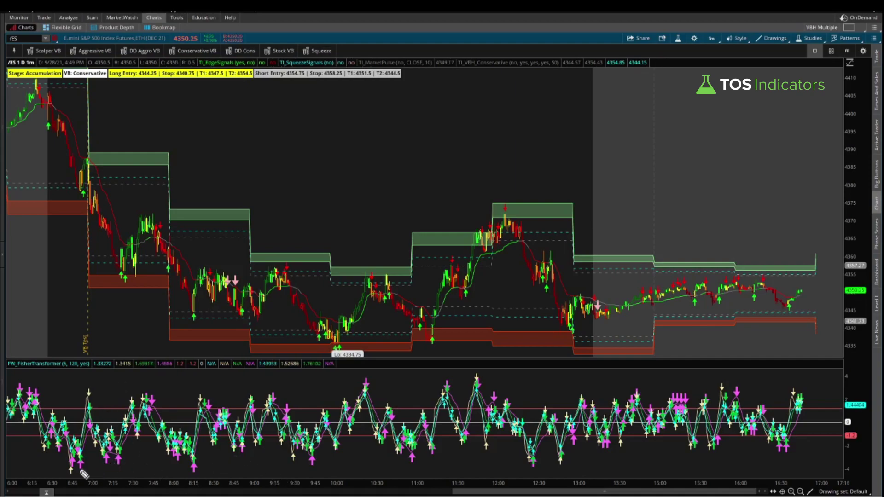
pyautogui.moveTo(94, 449)
pyautogui.mouseDown()
pyautogui.moveTo(80, 445)
pyautogui.moveTo(70, 467)
pyautogui.moveTo(95, 456)
pyautogui.mouseUp()
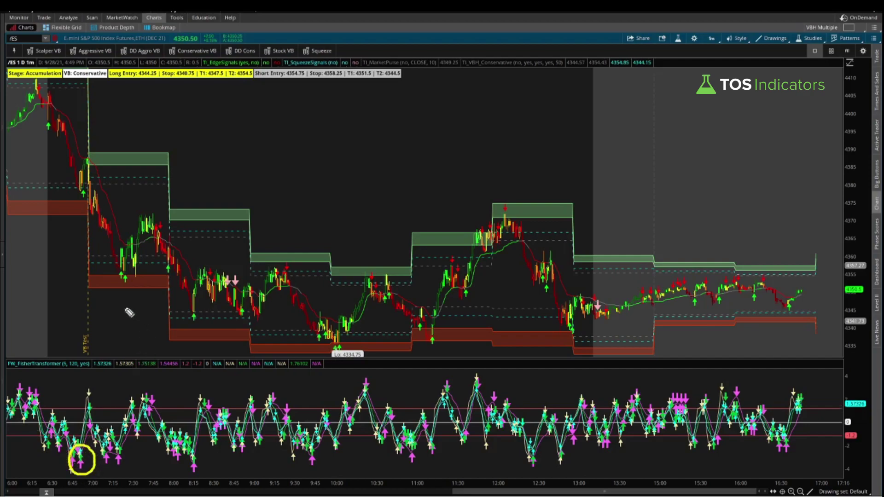
pyautogui.moveTo(48, 138); pyautogui.dragTo(190, 231)
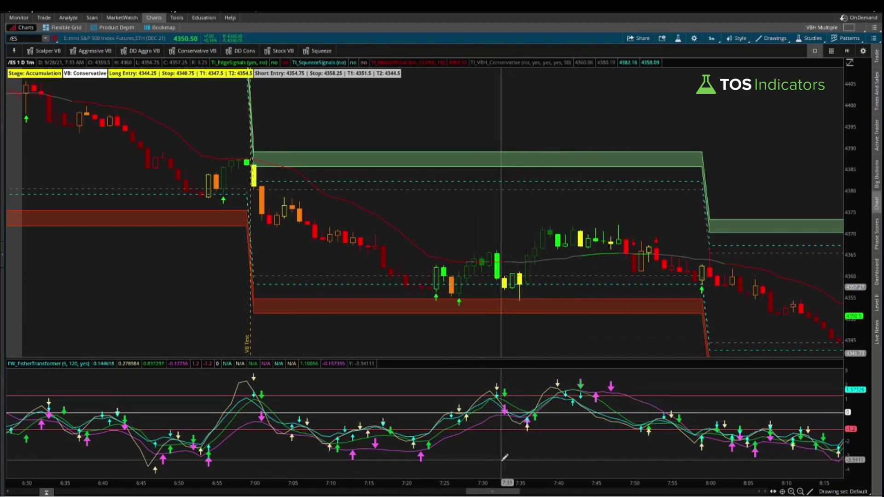
# Pan across the day's Fisher Transform signals, then zoom out to the full 2:00–17:00 session
pyautogui.moveTo(492, 494); pyautogui.dragTo(555, 493)
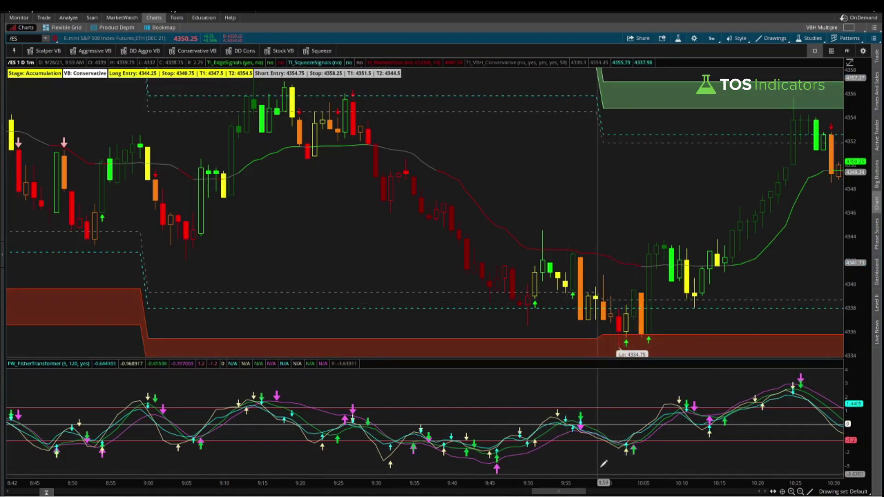
pyautogui.moveTo(556, 492); pyautogui.dragTo(584, 493)
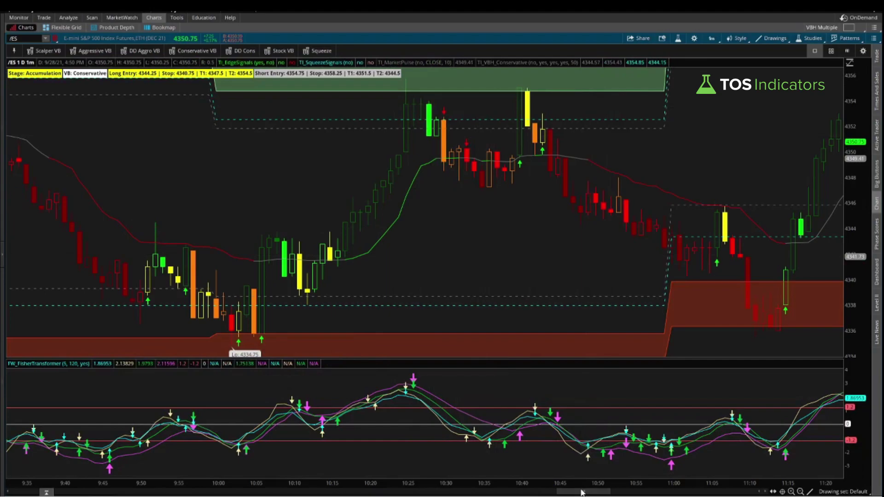
pyautogui.moveTo(581, 493); pyautogui.dragTo(622, 494)
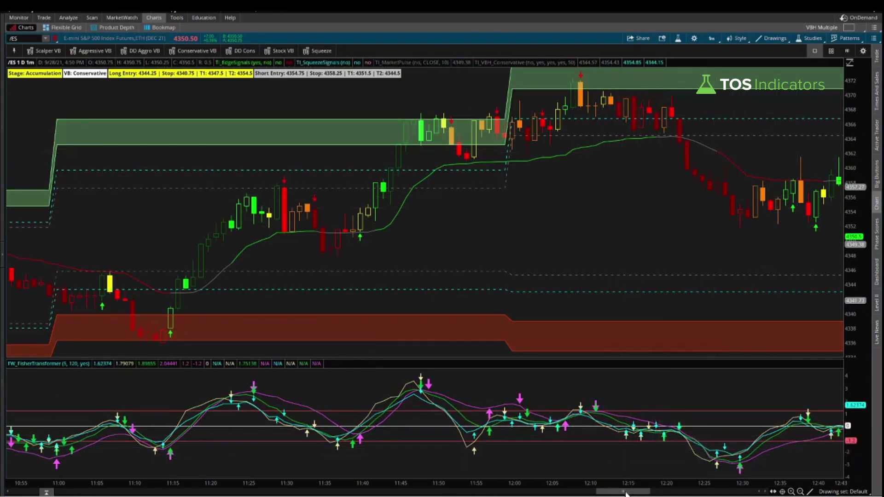
pyautogui.moveTo(628, 491); pyautogui.dragTo(637, 492)
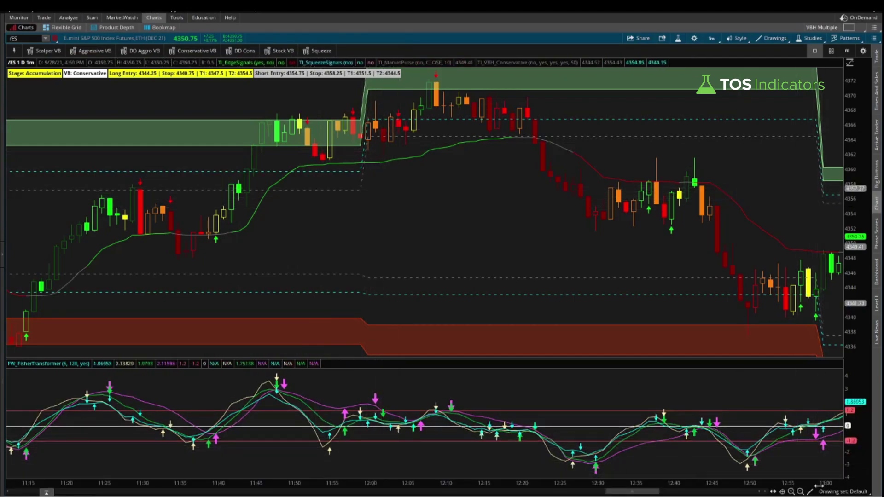
pyautogui.click(802, 492)
pyautogui.click(801, 492)
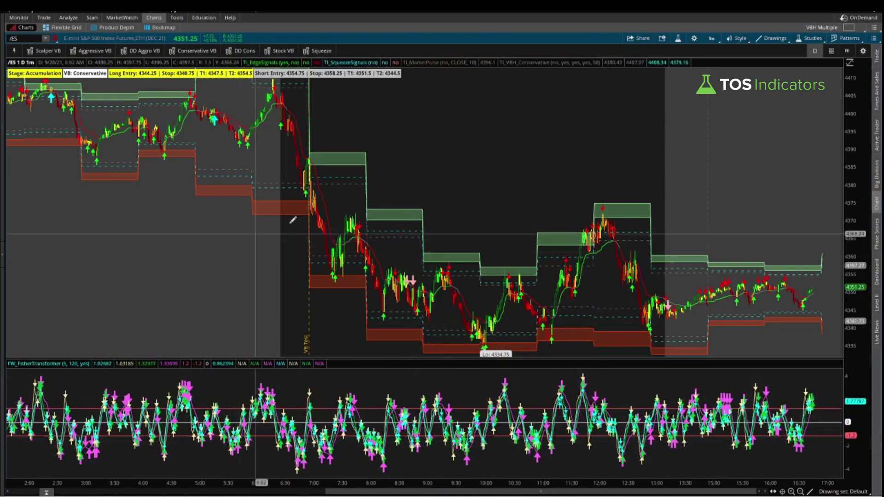
# Delete FW_FisherTransformer from the Lower studies in Edit Studies and apply the change
pyautogui.click(678, 38)
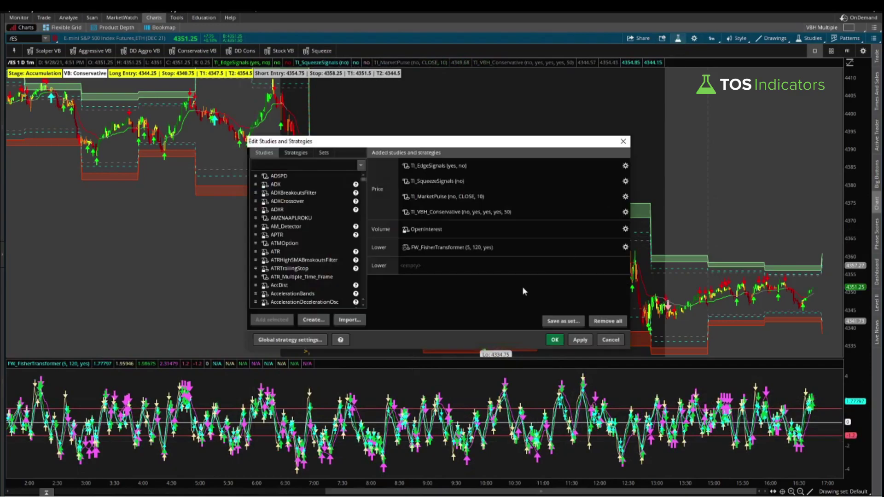
pyautogui.click(617, 248)
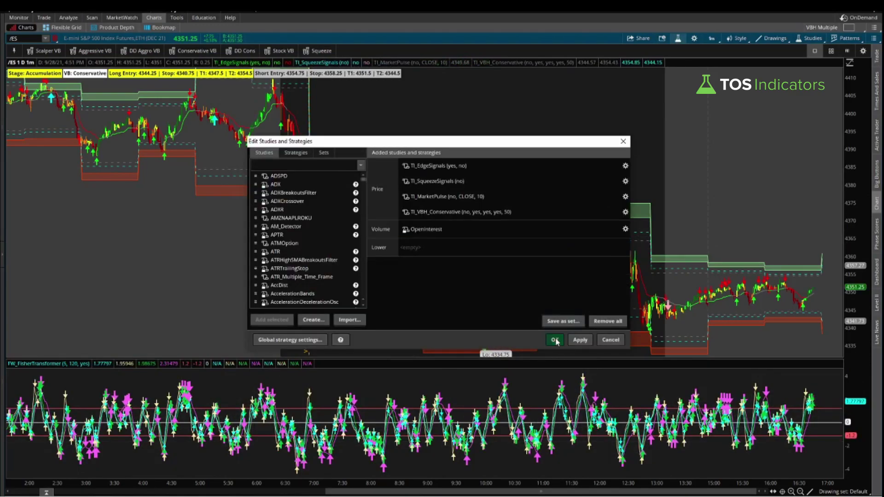
pyautogui.click(555, 340)
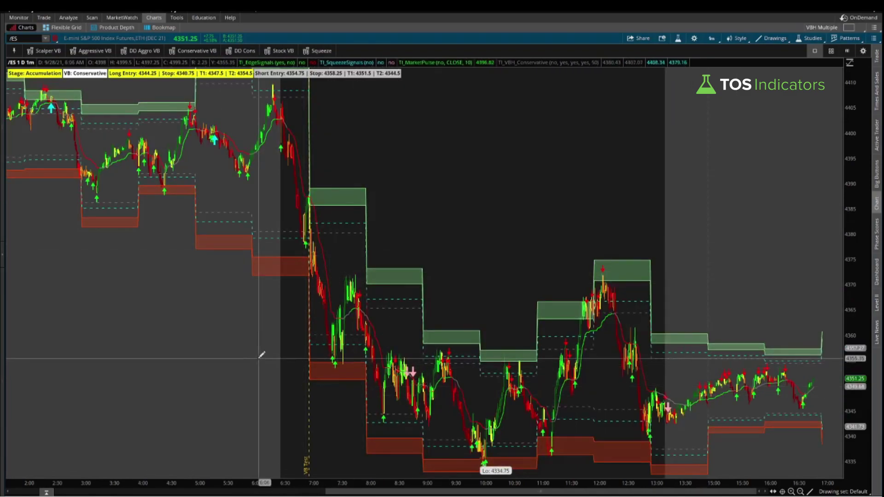
# Zoom into roughly 5:45–9:25 and sketch the price drop after 7:00 with an arrowhead
pyautogui.moveTo(189, 350); pyautogui.dragTo(335, 363)
pyautogui.scroll(3, 484, 367)
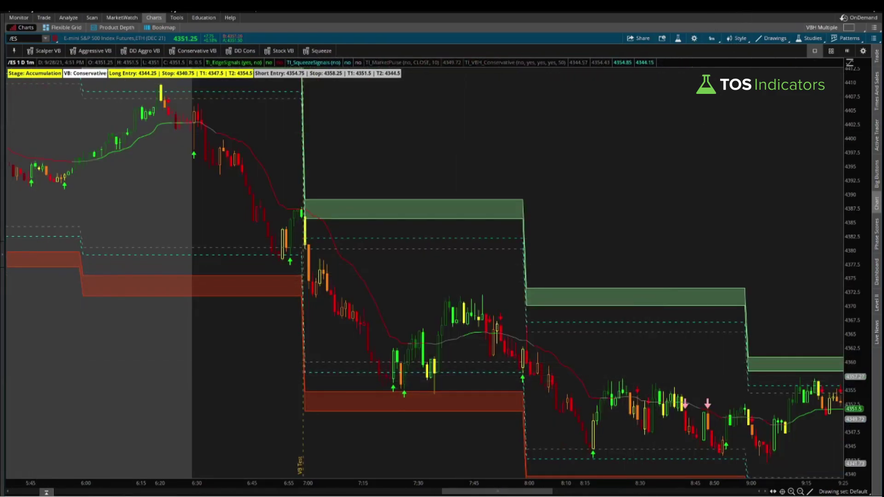
pyautogui.moveTo(321, 225)
pyautogui.mouseDown()
pyautogui.moveTo(352, 261)
pyautogui.moveTo(396, 345)
pyautogui.mouseUp()
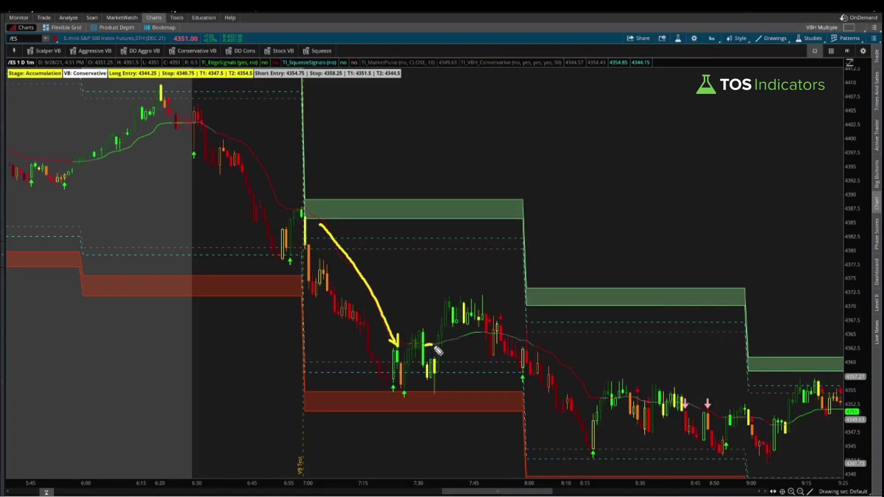
pyautogui.moveTo(452, 345); pyautogui.dragTo(447, 349)
# Sketch the bounce off the lower zone and circle the two buy signals, then redraw the decline arrow
pyautogui.moveTo(437, 363)
pyautogui.mouseDown()
pyautogui.moveTo(440, 330)
pyautogui.moveTo(486, 330)
pyautogui.moveTo(476, 345)
pyautogui.moveTo(461, 330)
pyautogui.moveTo(557, 385)
pyautogui.mouseUp()
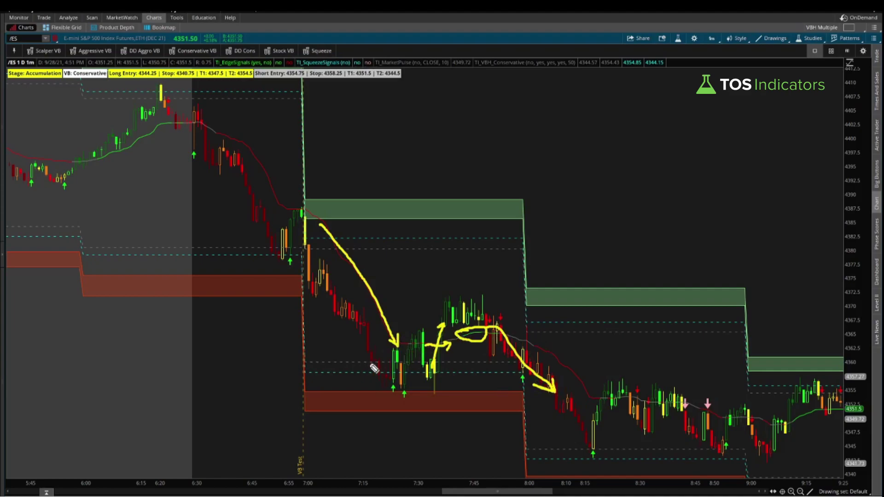
pyautogui.moveTo(389, 395)
pyautogui.mouseDown()
pyautogui.moveTo(424, 410)
pyautogui.moveTo(394, 383)
pyautogui.moveTo(385, 394)
pyautogui.mouseUp()
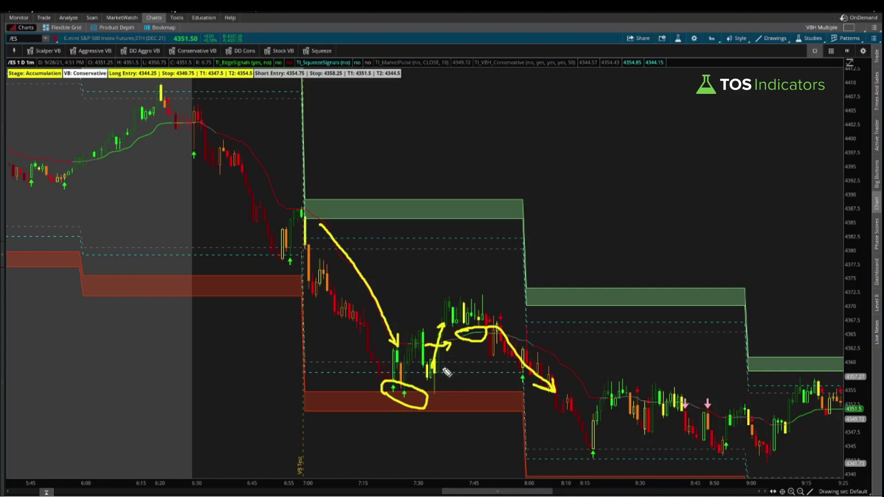
pyautogui.press('e')
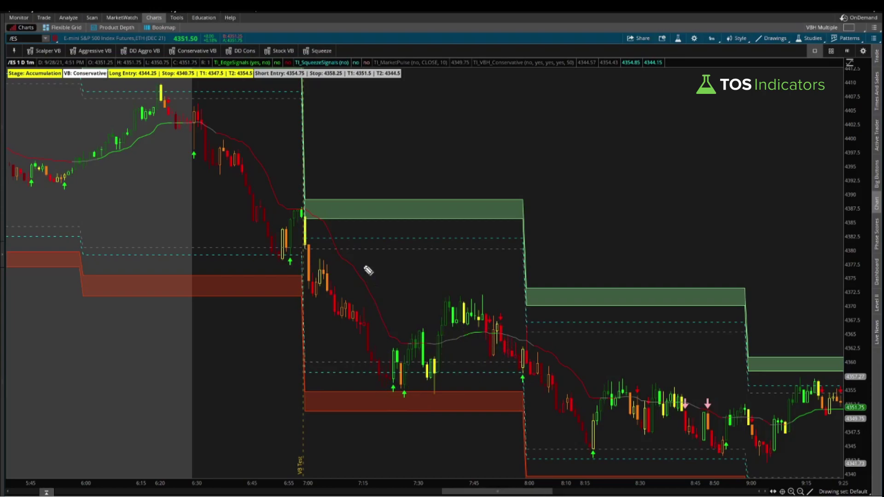
pyautogui.moveTo(297, 152); pyautogui.dragTo(272, 161)
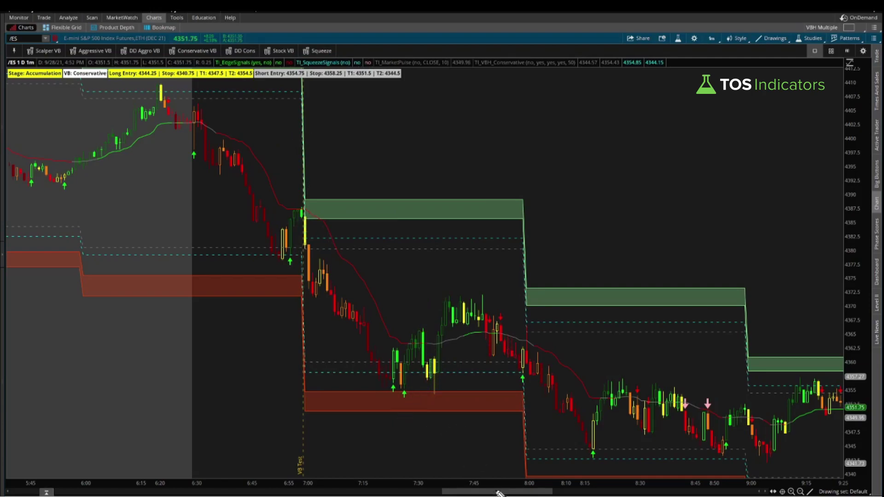
# Pan to the 8:15 stretch and annotate the slide into the 10:00 low at 4334.75
pyautogui.moveTo(499, 492); pyautogui.dragTo(547, 493)
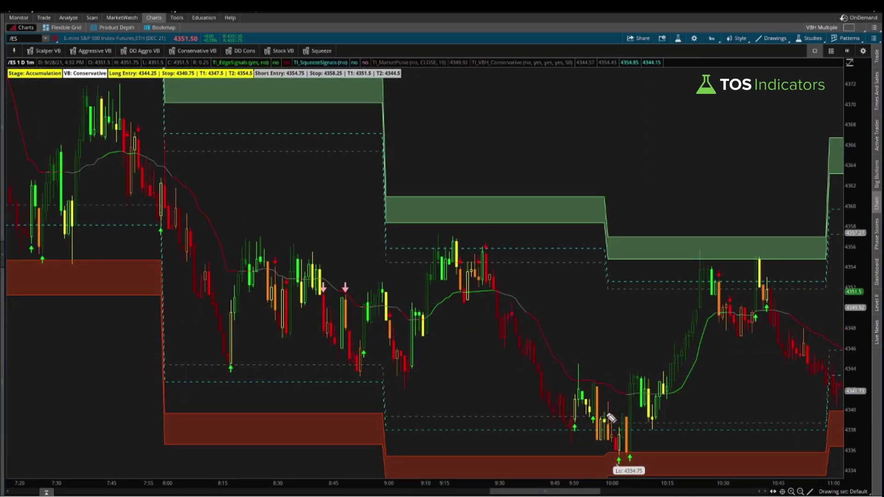
pyautogui.moveTo(531, 313)
pyautogui.mouseDown()
pyautogui.moveTo(593, 377)
pyautogui.moveTo(627, 392)
pyautogui.moveTo(619, 394)
pyautogui.moveTo(659, 394)
pyautogui.moveTo(651, 401)
pyautogui.moveTo(700, 341)
pyautogui.mouseUp()
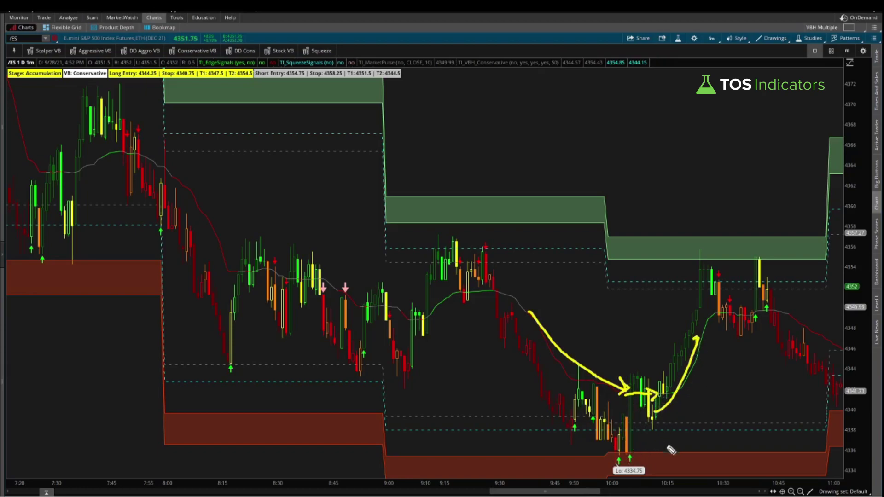
pyautogui.press('e')
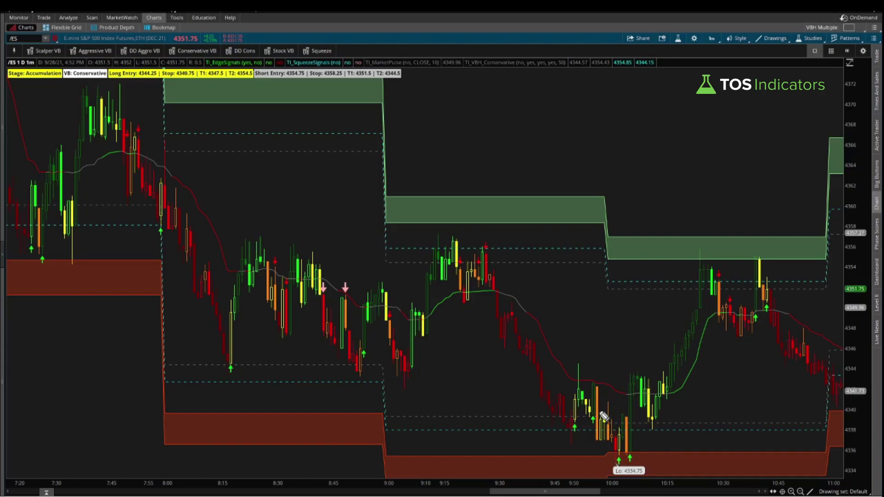
pyautogui.moveTo(601, 302)
pyautogui.mouseDown()
pyautogui.moveTo(576, 332)
pyautogui.moveTo(580, 343)
pyautogui.mouseUp()
pyautogui.moveTo(523, 313)
pyautogui.mouseDown()
pyautogui.moveTo(567, 358)
pyautogui.moveTo(626, 395)
pyautogui.moveTo(664, 397)
pyautogui.moveTo(697, 341)
pyautogui.mouseUp()
# Pan further and draw the drop from the 10:30 high and the chop after 10:40, then clear
pyautogui.moveTo(570, 492); pyautogui.dragTo(596, 494)
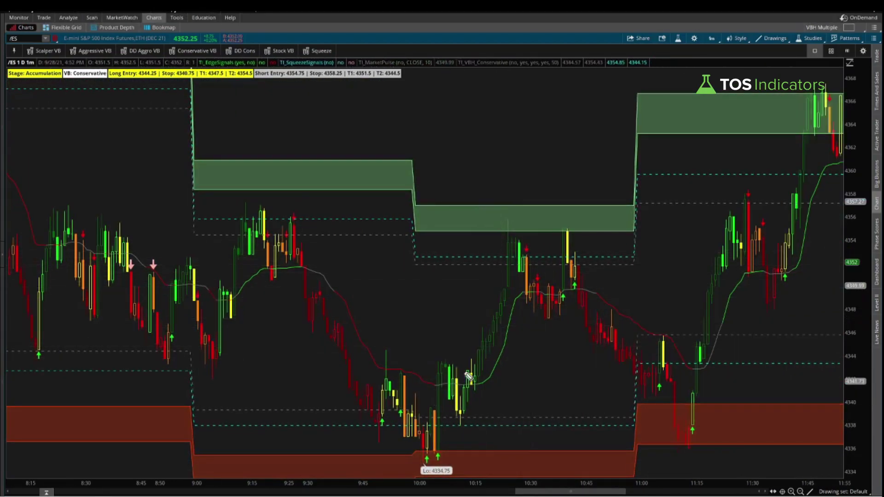
pyautogui.moveTo(517, 256); pyautogui.dragTo(542, 312)
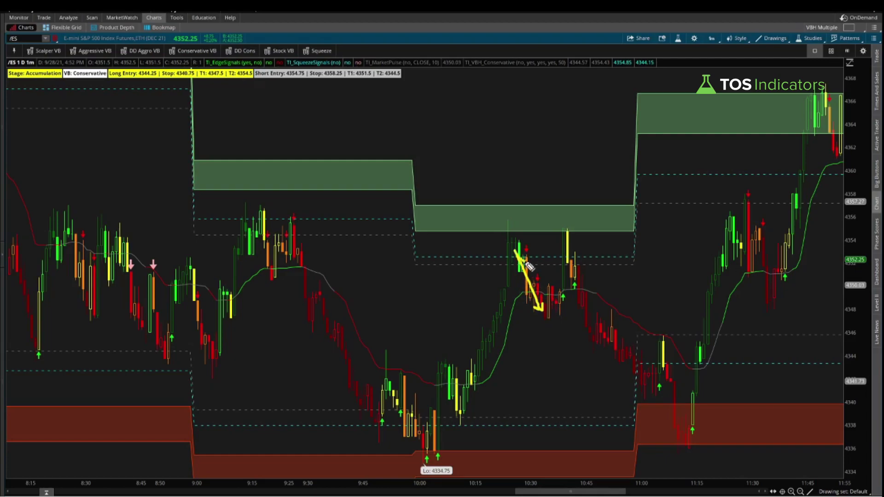
pyautogui.moveTo(523, 291)
pyautogui.mouseDown()
pyautogui.moveTo(558, 291)
pyautogui.moveTo(575, 265)
pyautogui.moveTo(604, 297)
pyautogui.moveTo(604, 336)
pyautogui.mouseUp()
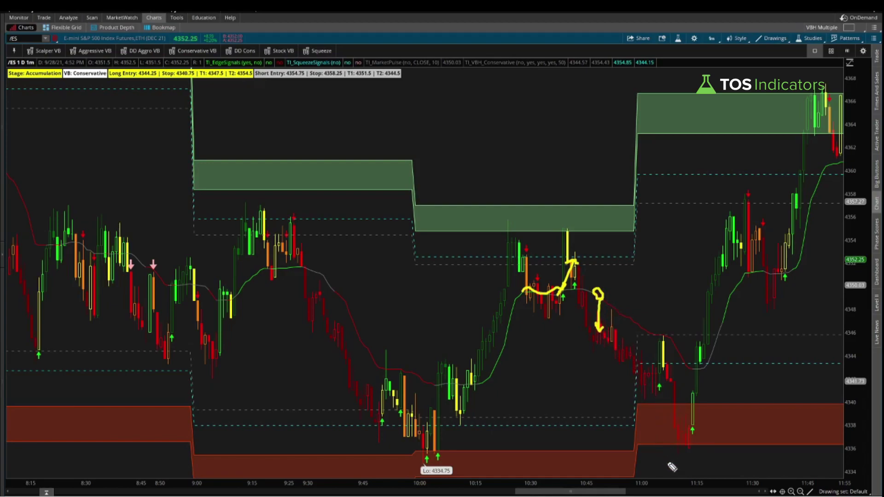
pyautogui.press('Escape')
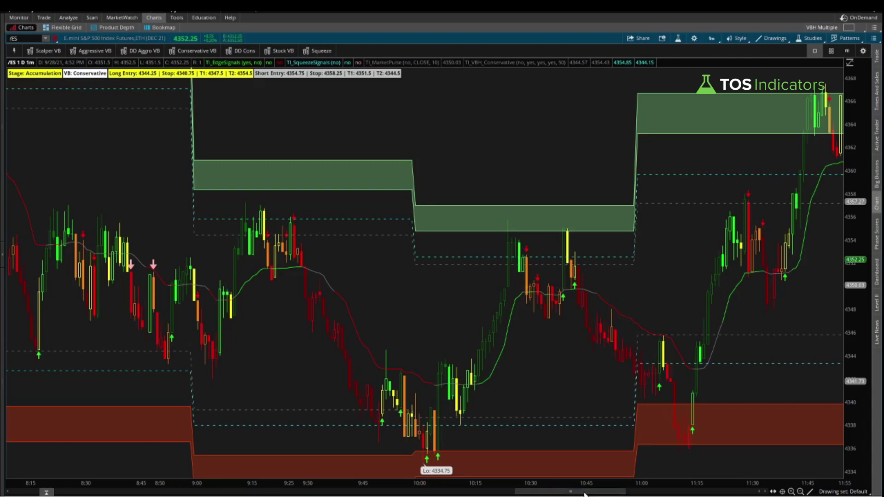
# Pan to 10:15–13:45 and annotate the climb into the 12:00 upper zone and drop to 12:55
pyautogui.moveTo(585, 495); pyautogui.dragTo(588, 495)
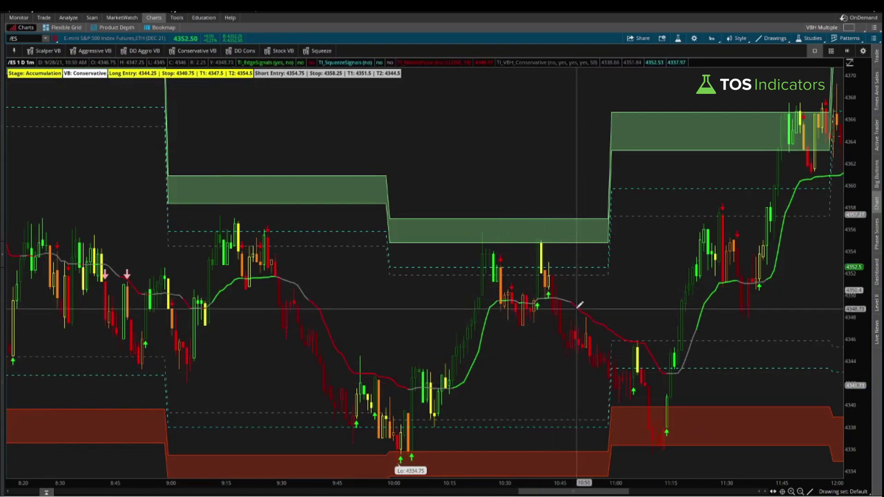
pyautogui.moveTo(572, 493); pyautogui.dragTo(624, 494)
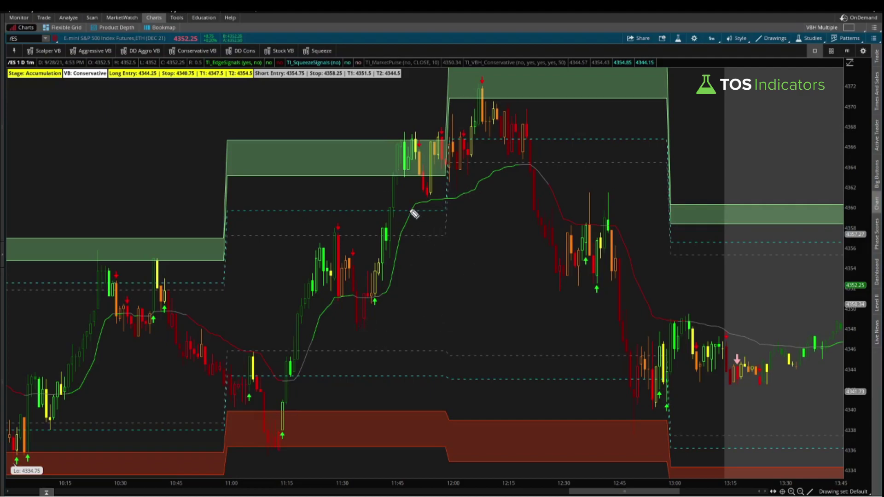
pyautogui.moveTo(396, 214)
pyautogui.mouseDown()
pyautogui.moveTo(437, 180)
pyautogui.moveTo(519, 161)
pyautogui.moveTo(545, 183)
pyautogui.moveTo(541, 176)
pyautogui.moveTo(554, 183)
pyautogui.moveTo(566, 178)
pyautogui.mouseUp()
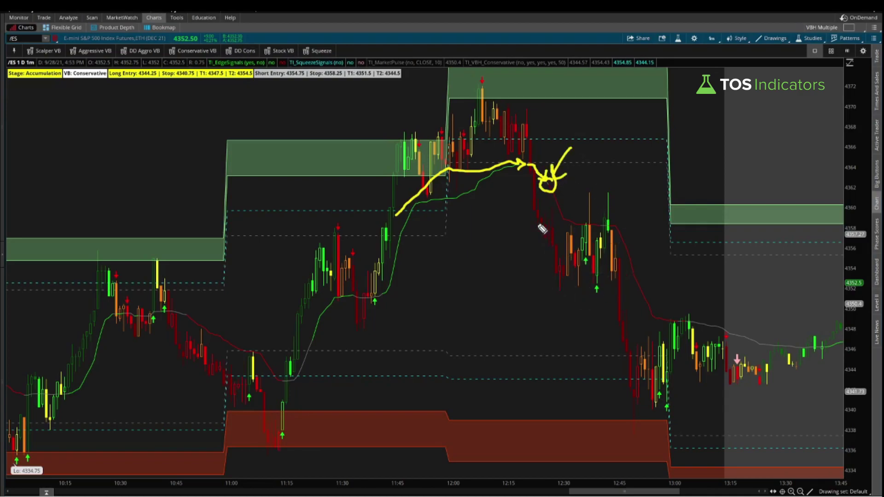
pyautogui.moveTo(533, 203)
pyautogui.mouseDown()
pyautogui.moveTo(640, 357)
pyautogui.moveTo(658, 406)
pyautogui.moveTo(669, 385)
pyautogui.mouseUp()
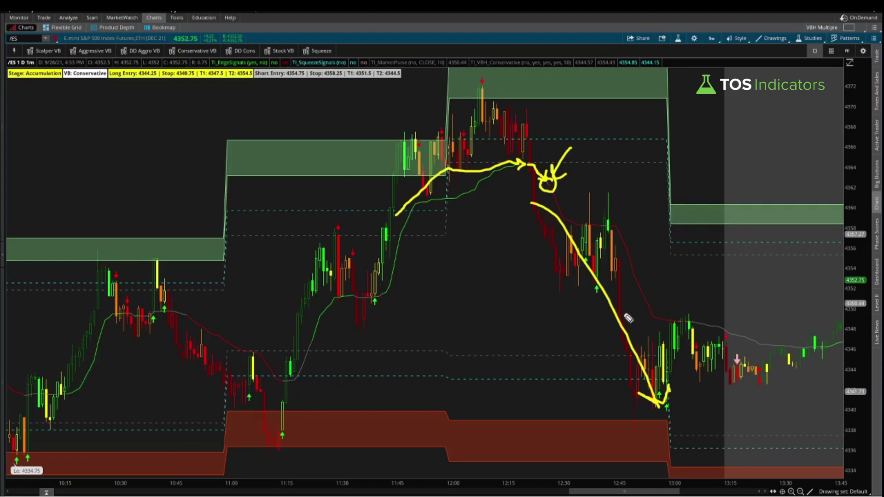
pyautogui.press('Escape')
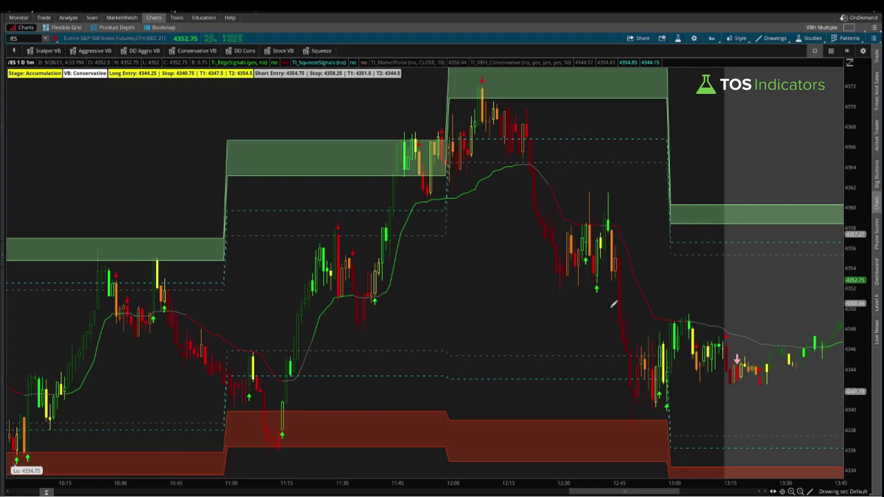
# Zoom out twice, then drag-zoom to the session from 5:00 to 17:20
pyautogui.click(800, 492)
pyautogui.click(801, 492)
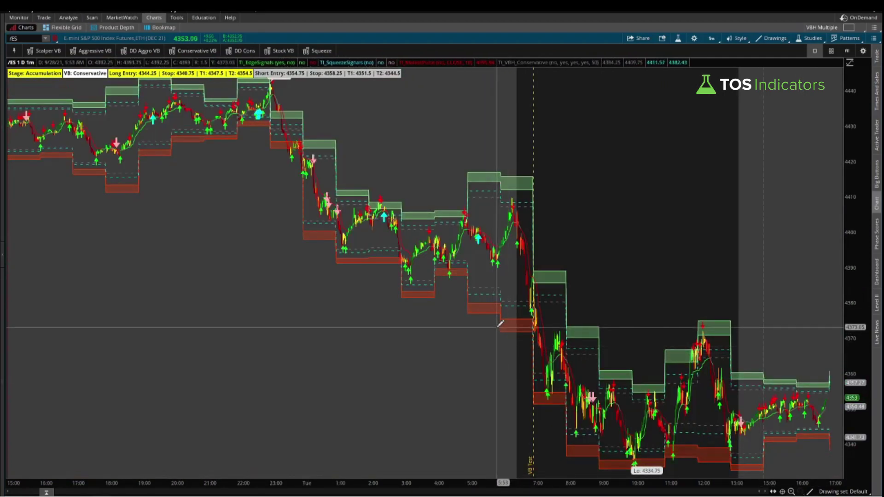
pyautogui.moveTo(470, 328); pyautogui.dragTo(784, 327)
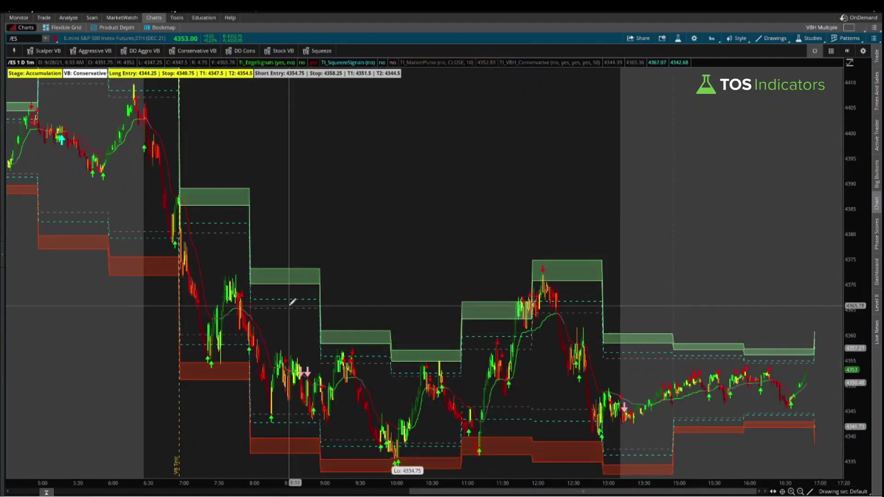